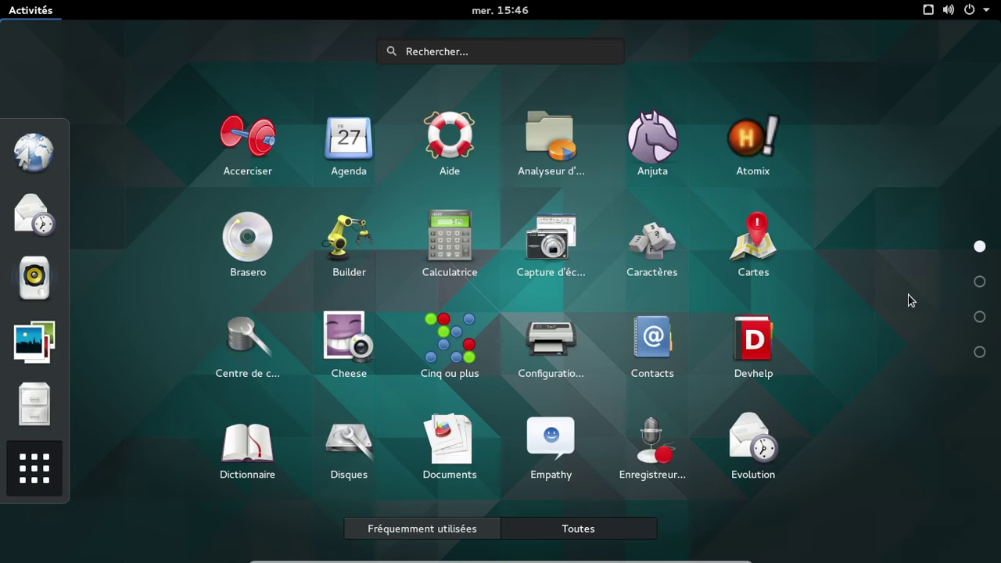
Scroll down through the GNOME application grid of installed apps
scroll(909, 299, "down", 1)
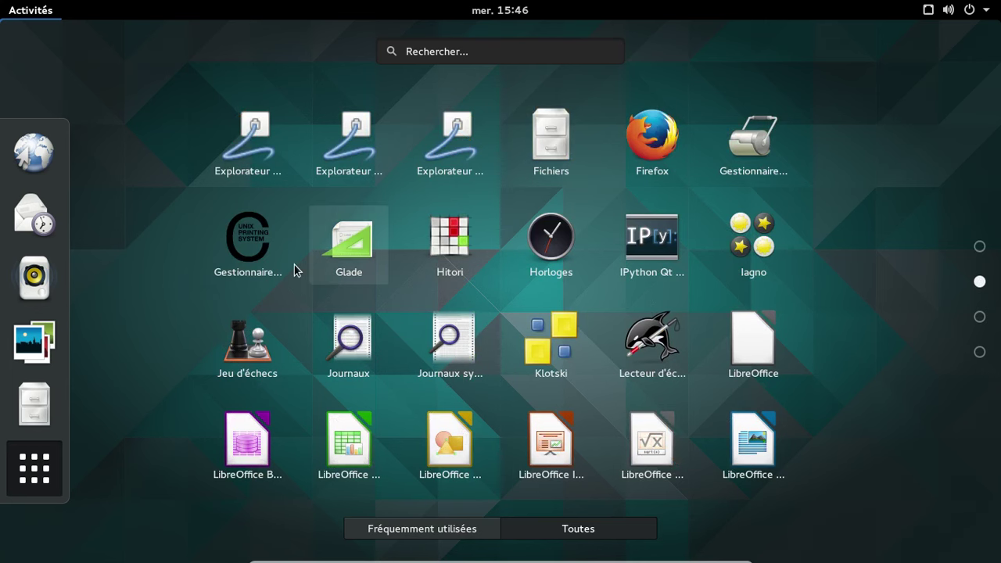
Browse the app grid pages and launch Terminal
scroll(827, 233, "down", 1)
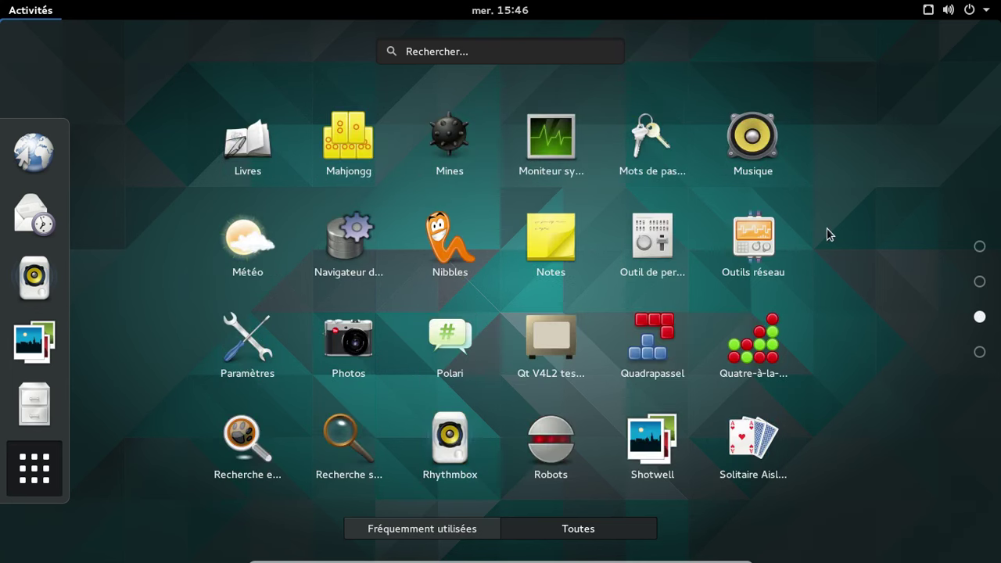
scroll(829, 234, "down", 1)
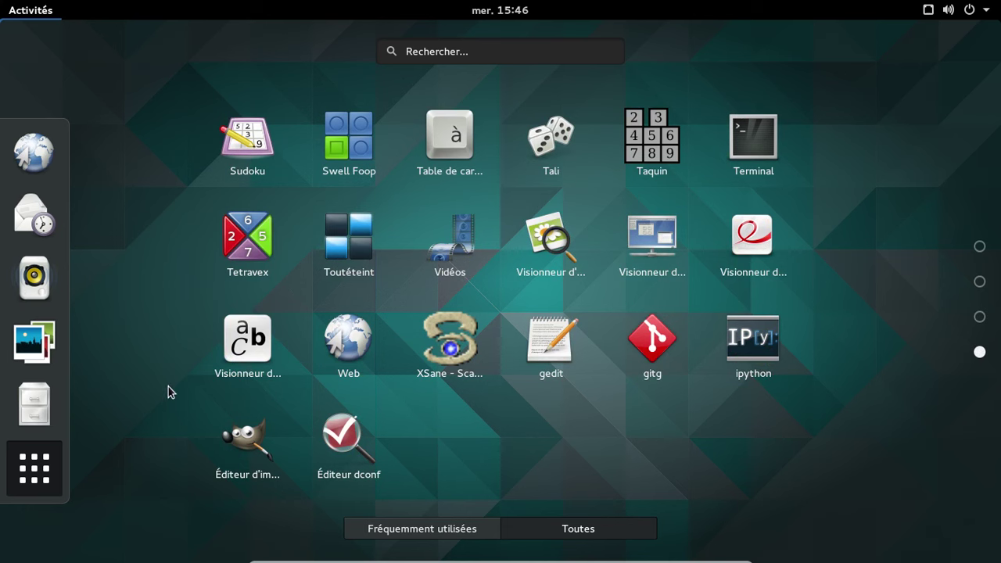
scroll(766, 443, "up", 2)
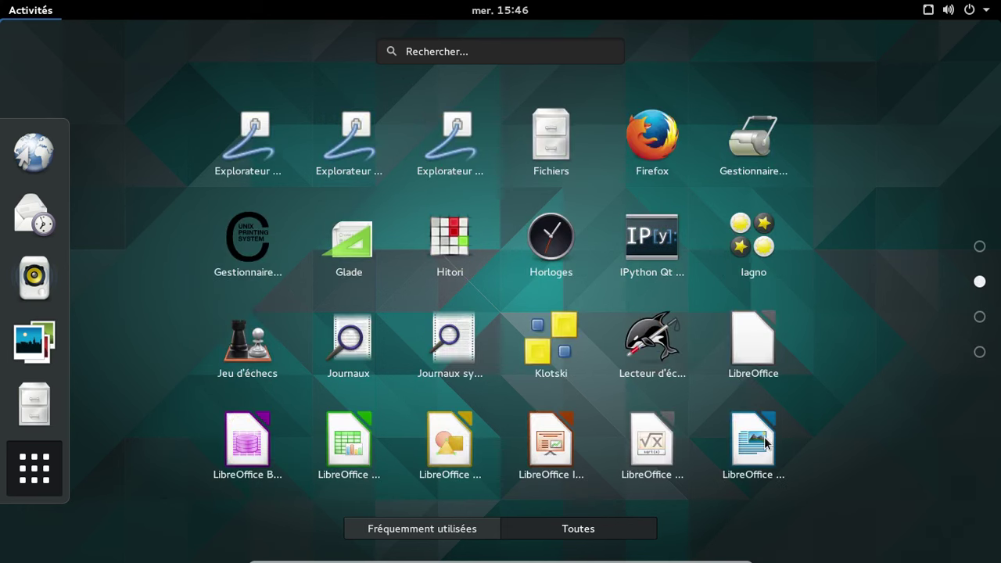
scroll(824, 322, "down", 2)
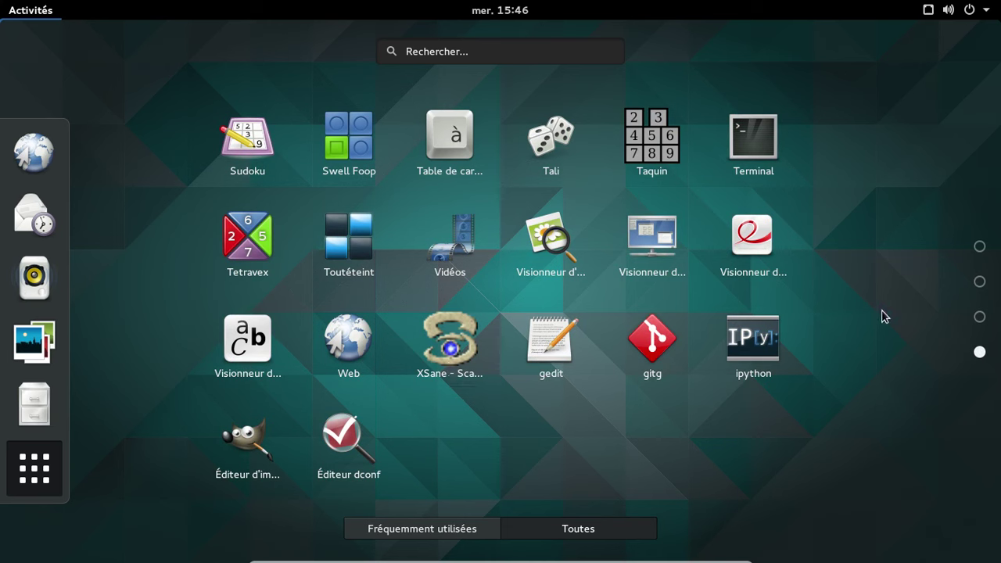
left_click(753, 141)
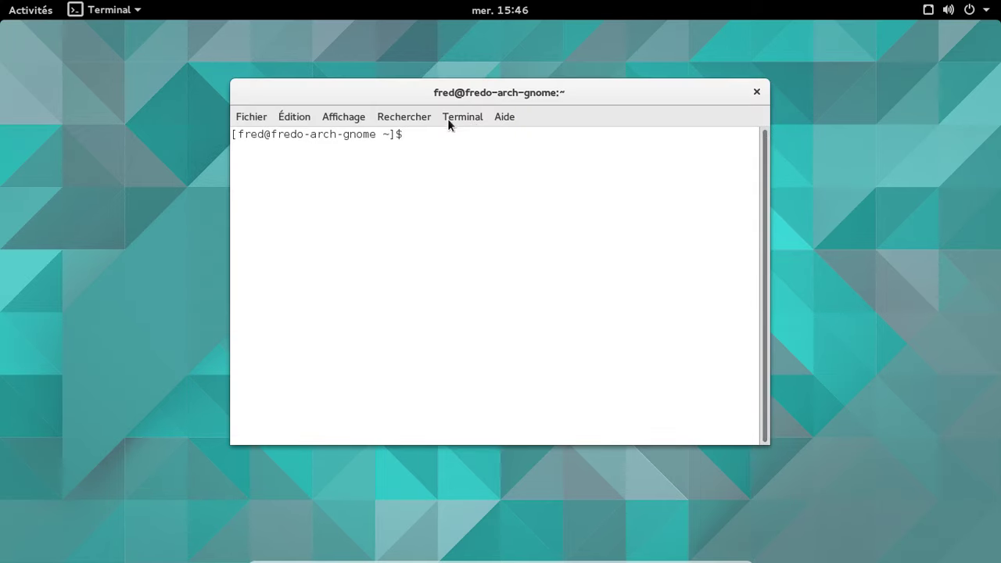
Turn off system theme colours in the terminal profile so it shows green on black
left_click(290, 118)
mouse_move(362, 117)
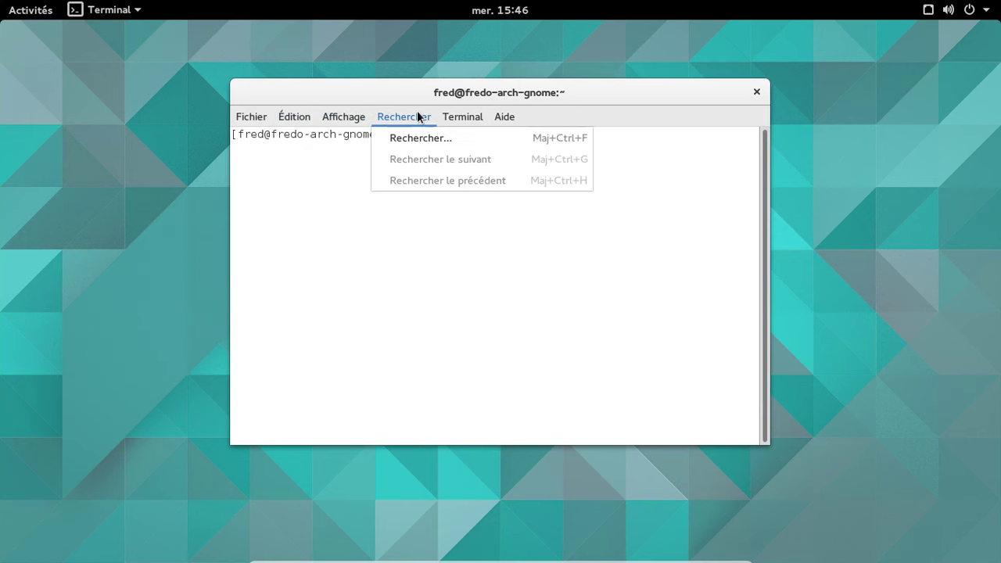
mouse_move(257, 120)
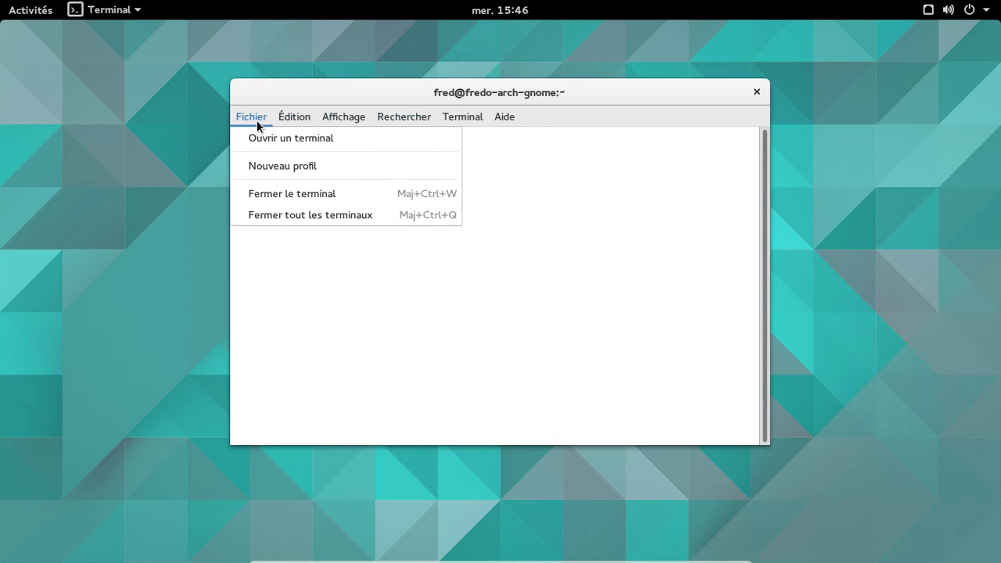
key("Escape")
left_click(290, 115)
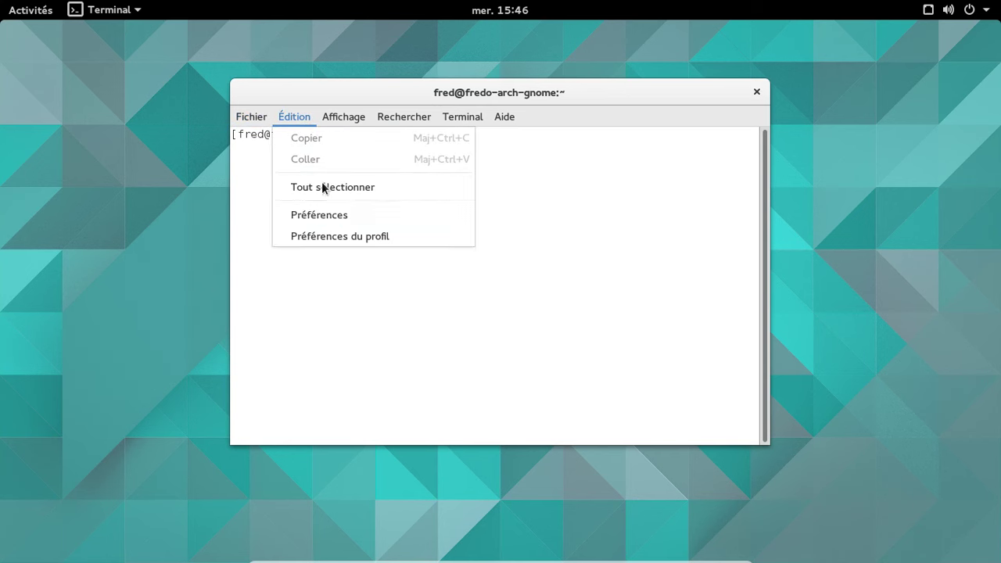
key("Escape")
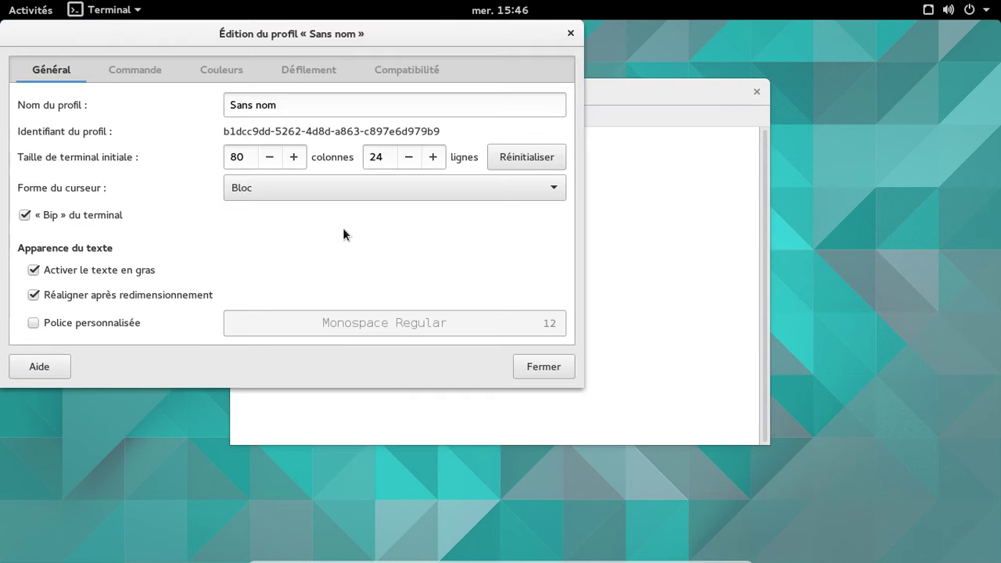
left_click(220, 72)
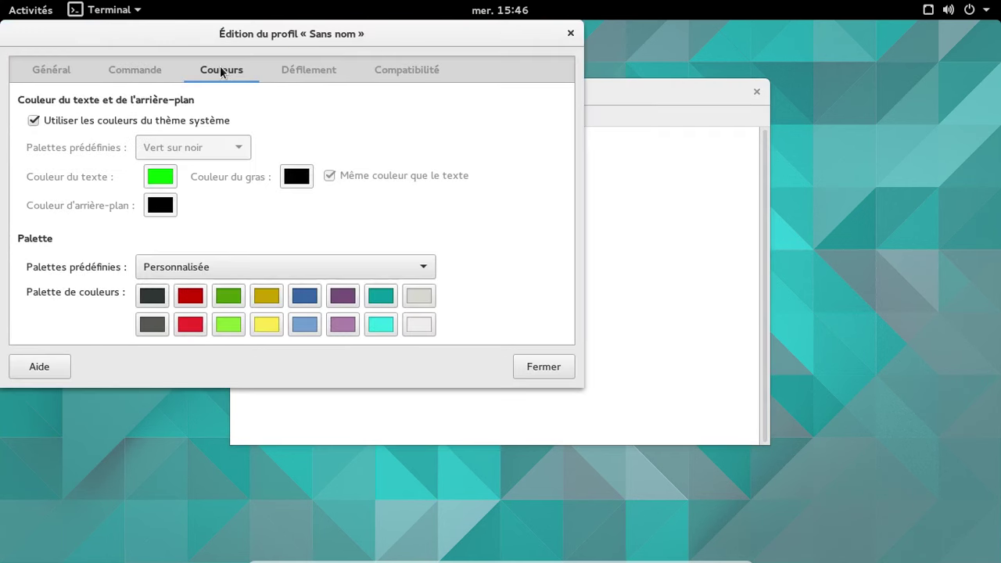
left_click(154, 121)
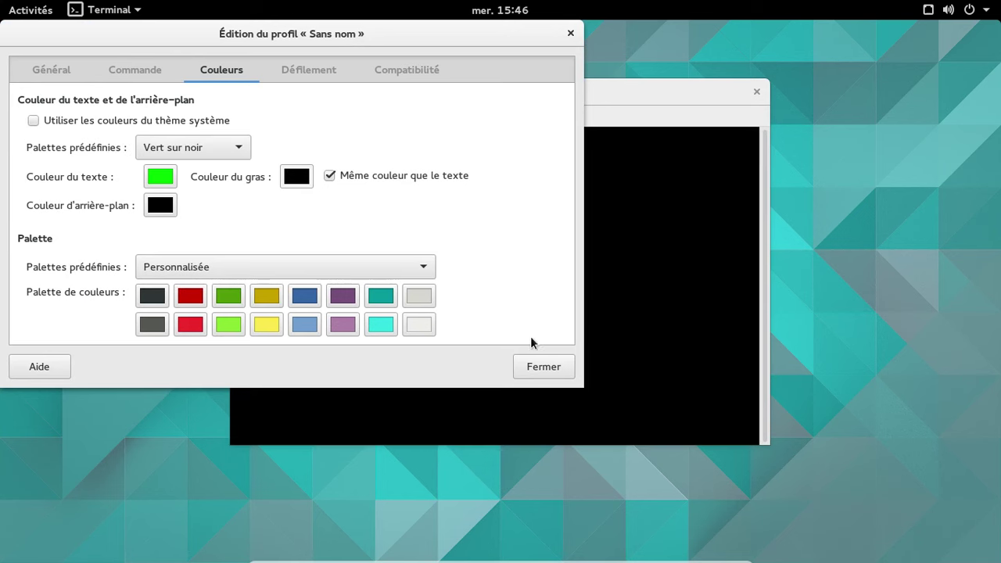
left_click(543, 365)
Run yaourt --stats to show the package statistics
type("yaourt ")
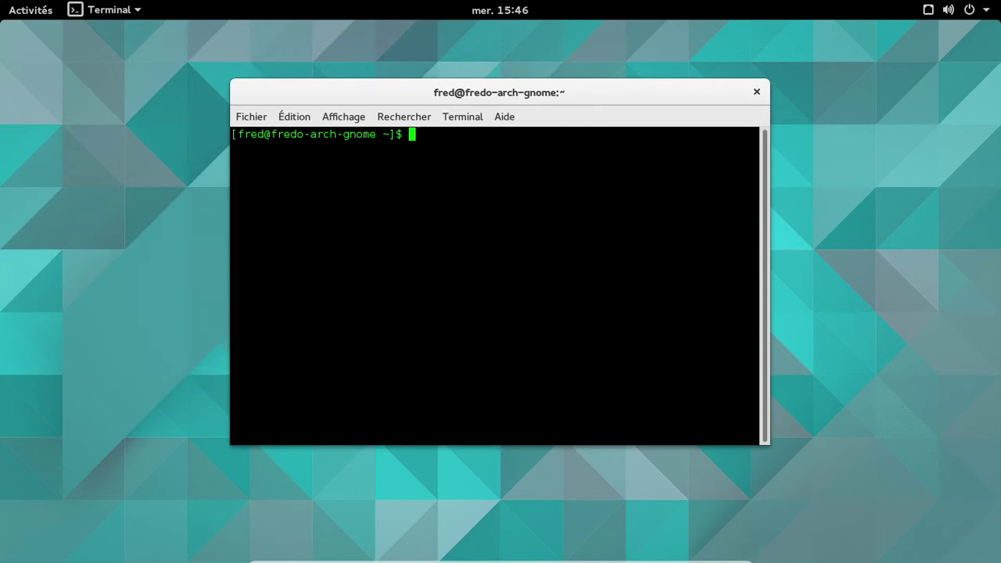
type("--start")
key("BackSpace")
key("BackSpace")
type("ts")
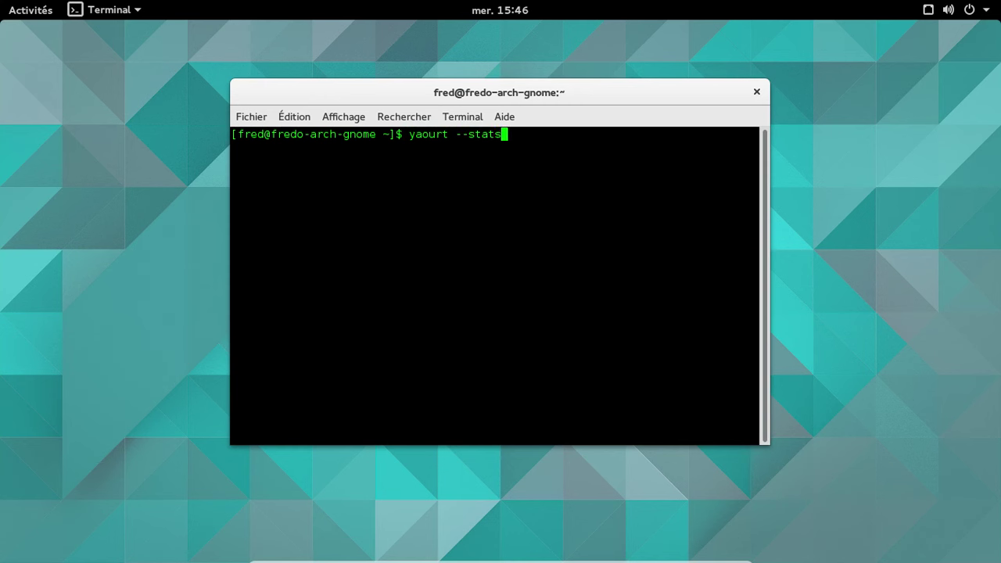
key("Return")
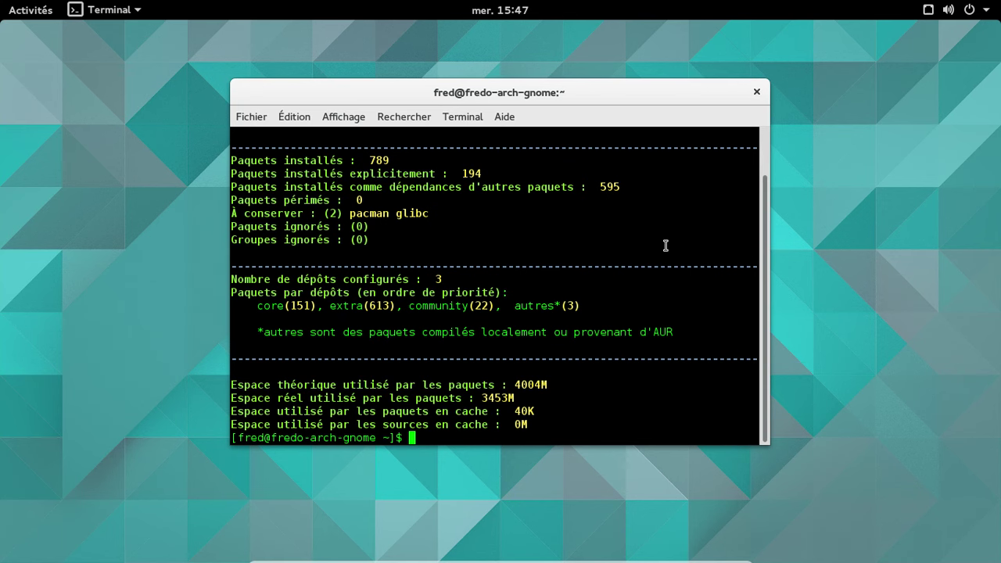
Close the terminal, power off GNOME, and start the Archlinux - KDE4 machine
left_click(756, 92)
left_click(970, 10)
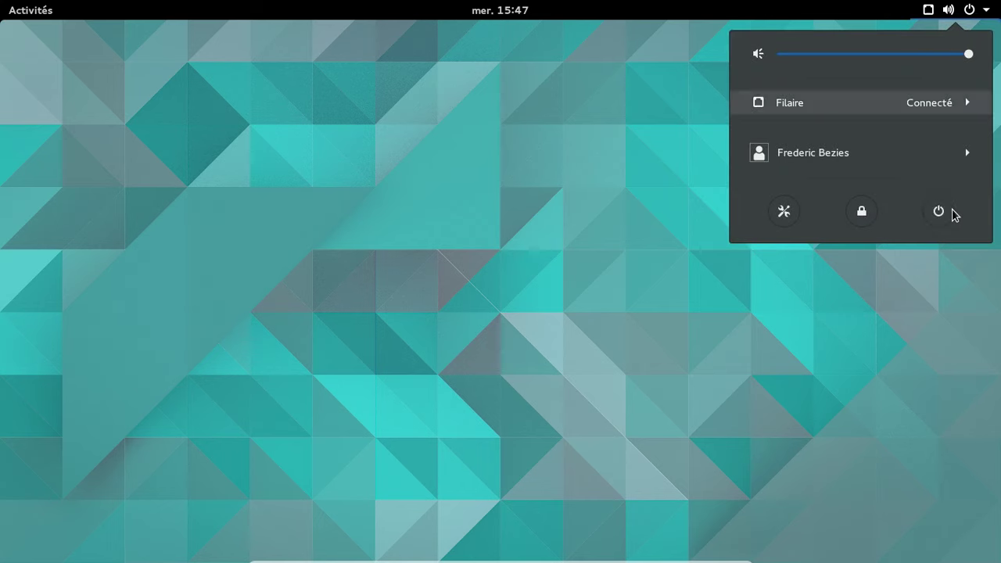
left_click(939, 211)
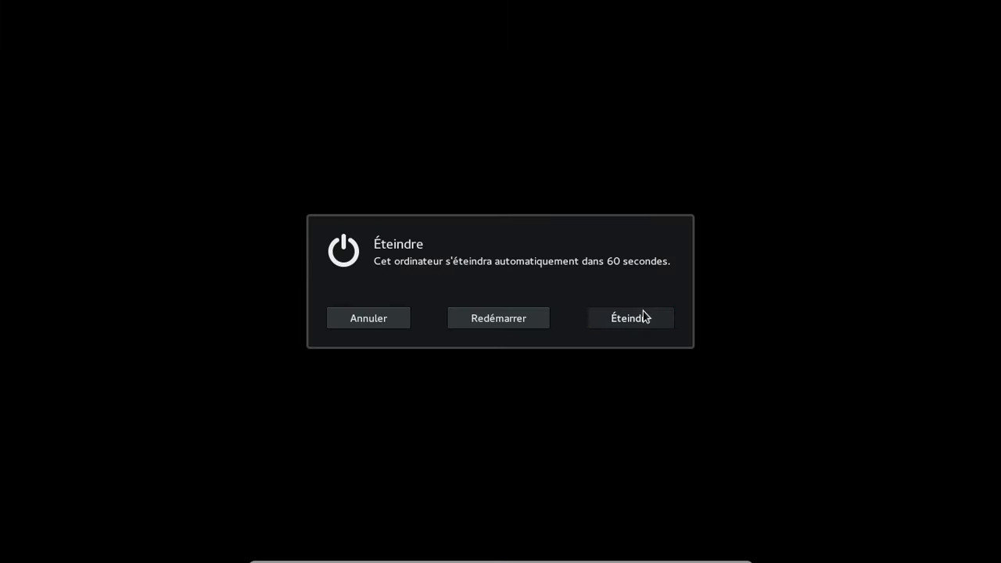
left_click(643, 315)
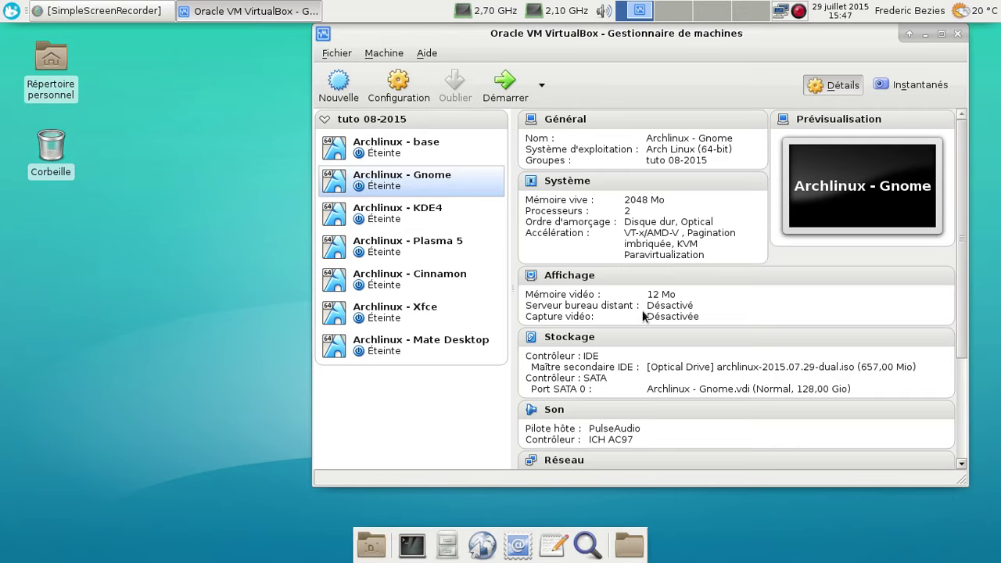
left_click(415, 209)
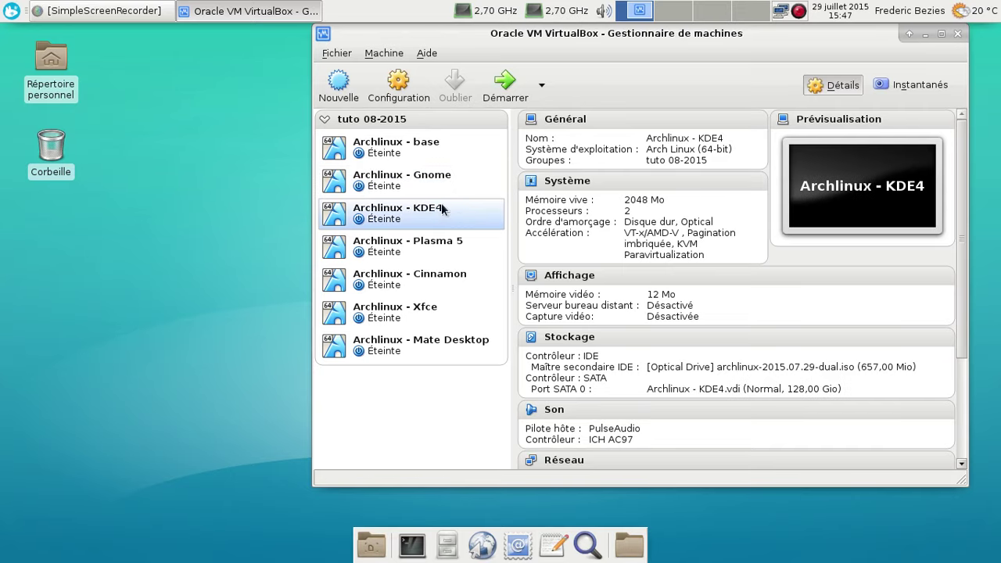
left_click(503, 86)
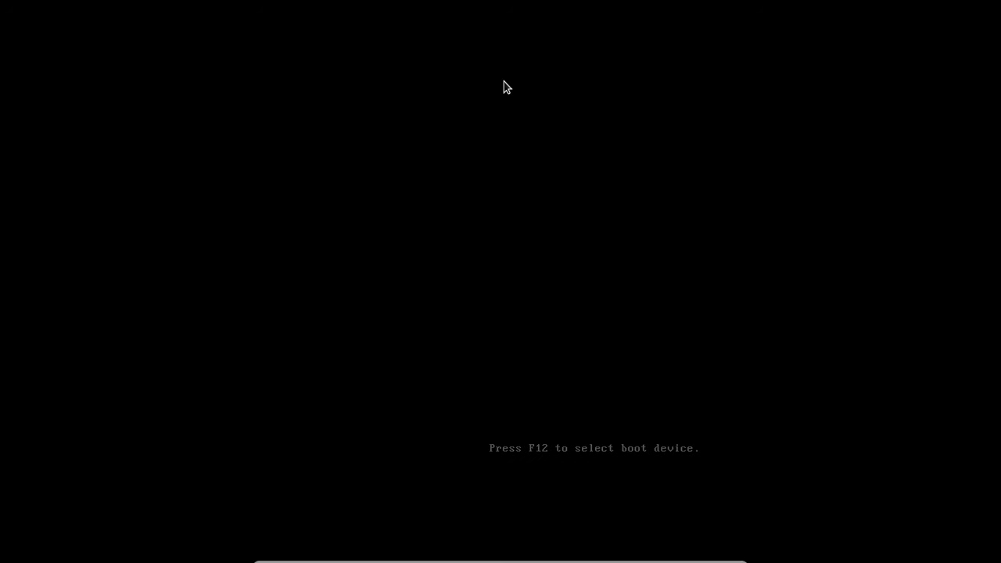
Boot the default GRUB entry and log in at KDM with the user password
key("Return")
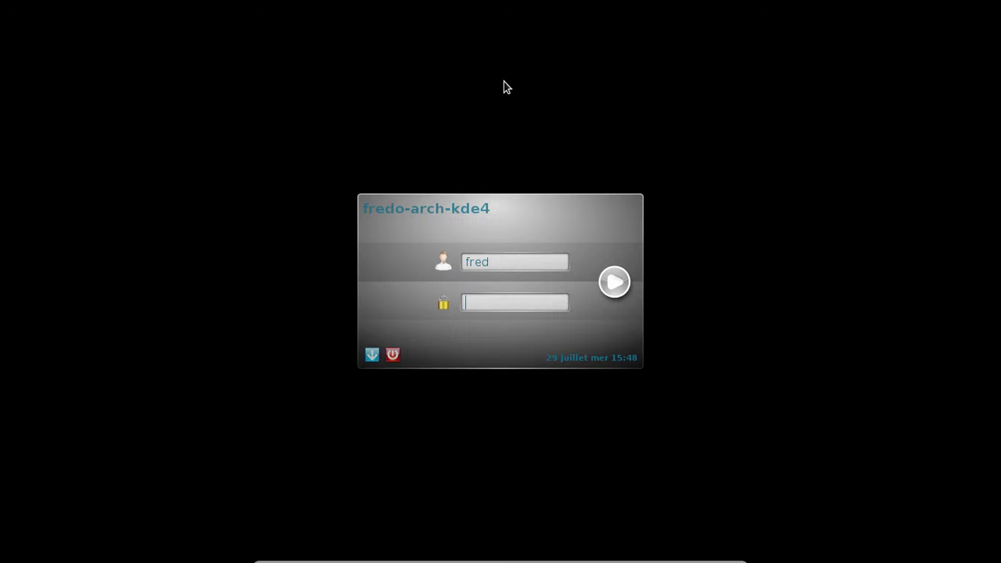
type("*******")
key("Return")
type("***")
key("BackSpace")
key("BackSpace")
key("BackSpace")
type("*********")
key("Return")
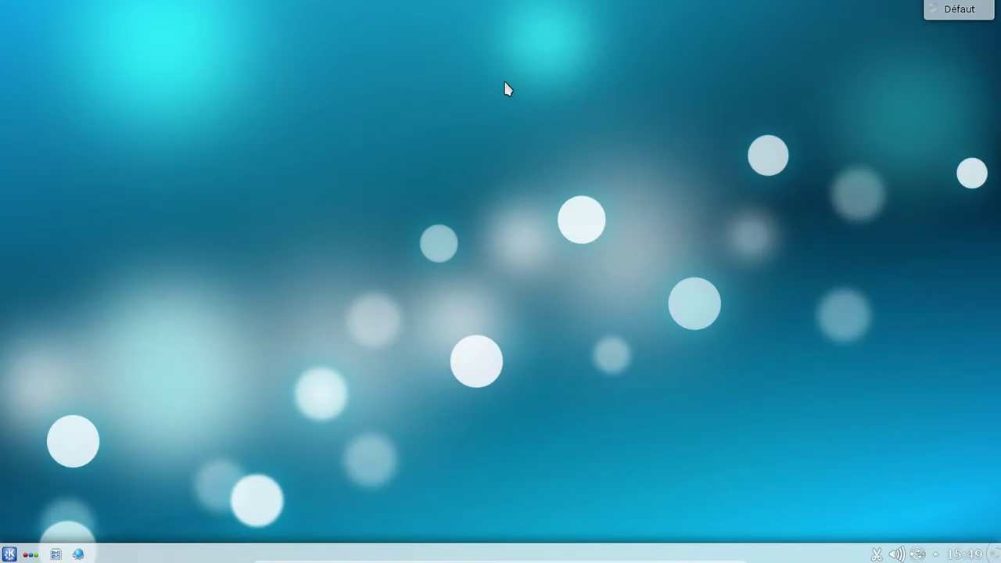
left_click(13, 553)
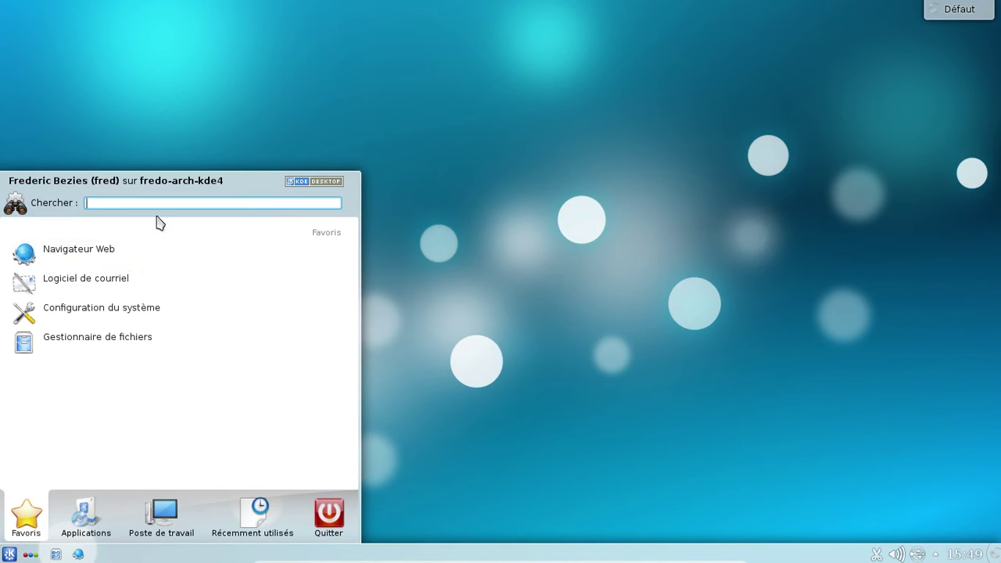
type("kinfo")
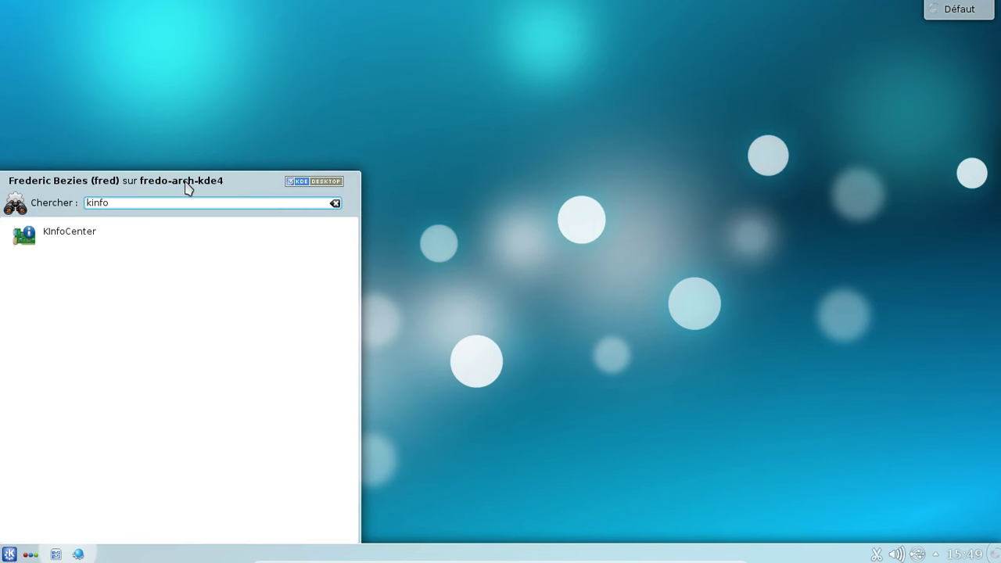
key("Return")
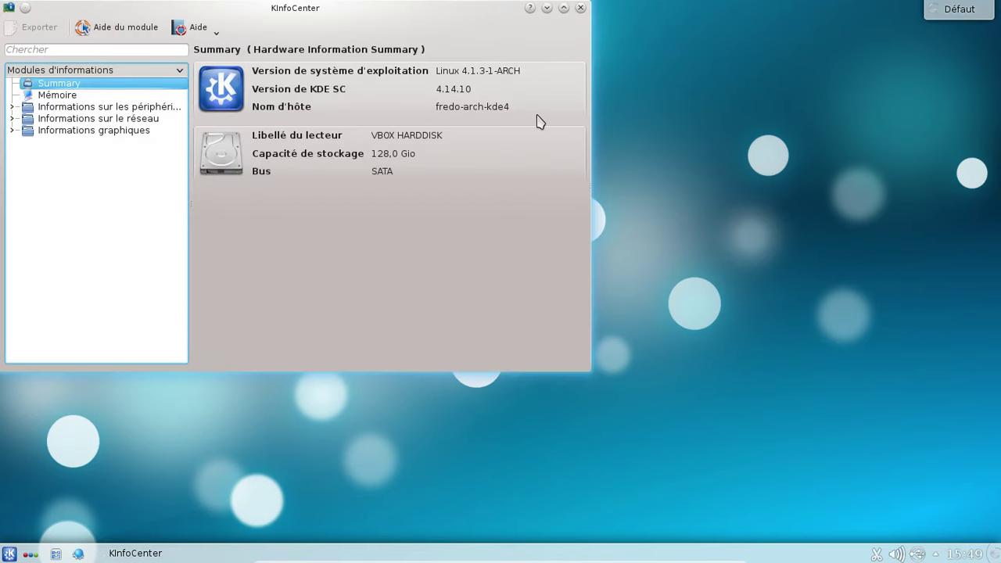
left_click(580, 8)
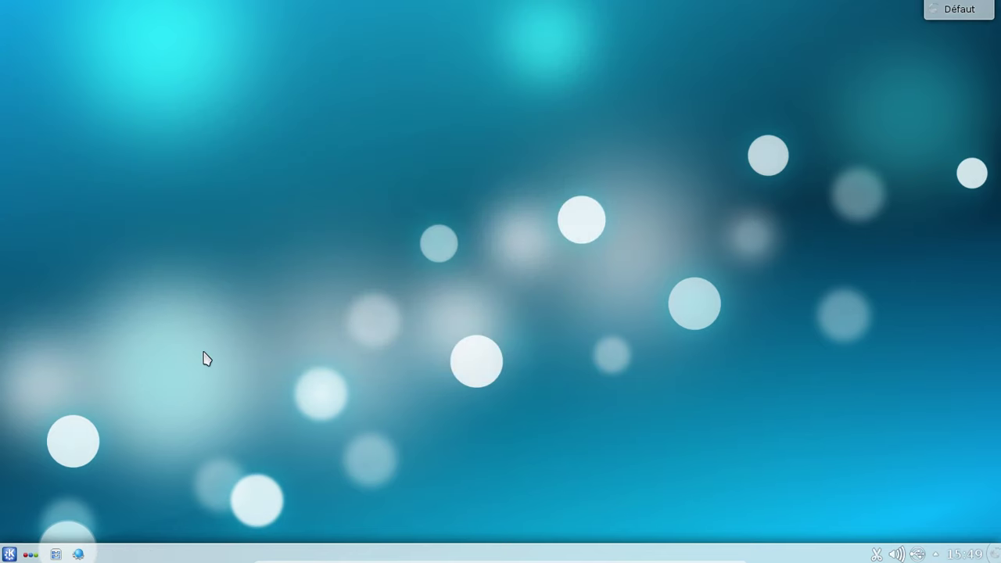
Launch Konsole via a 'konsole' launcher search and drag its window to the screen centre
left_click(9, 554)
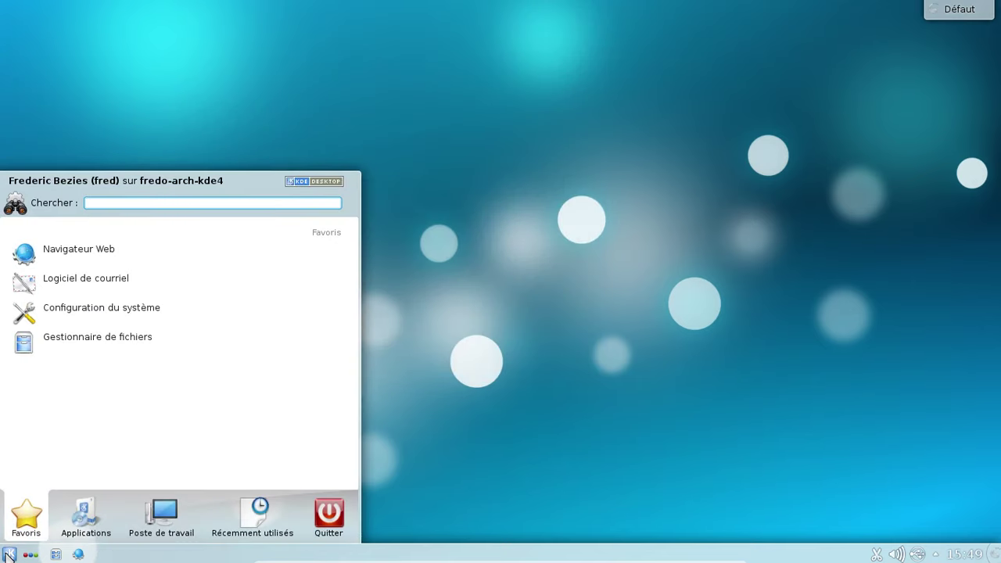
type("konsole")
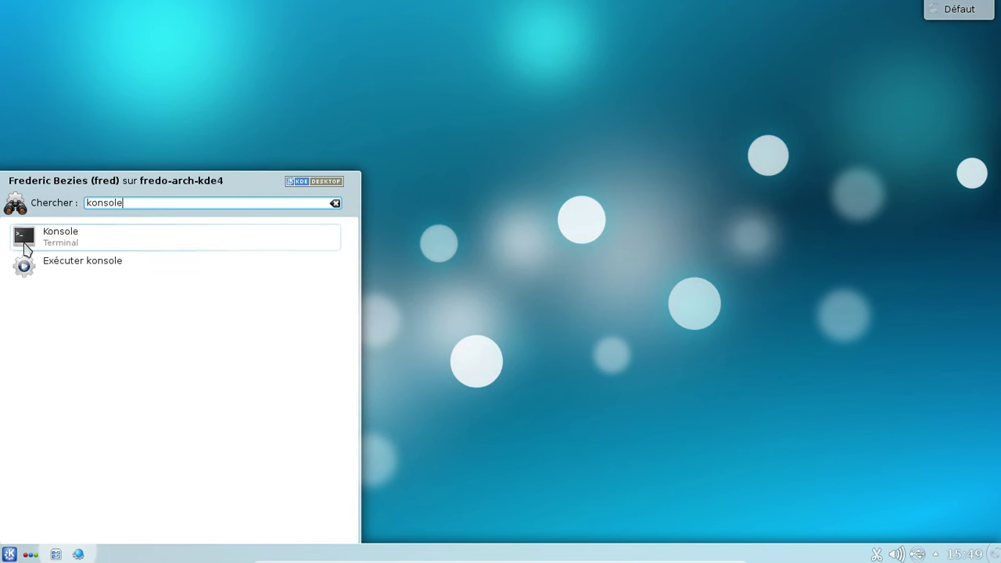
left_click(24, 247)
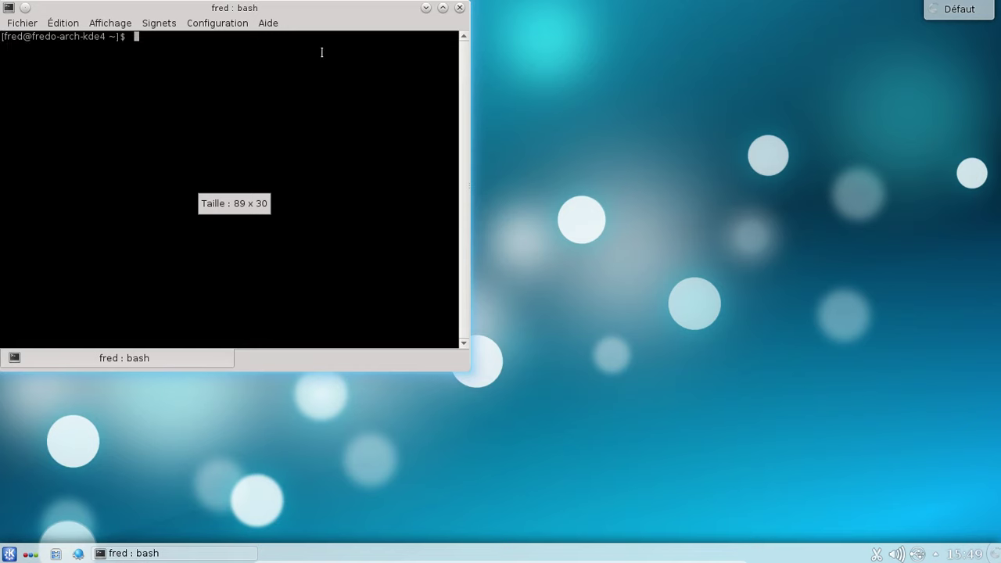
left_click_drag(264, 11, 649, 50)
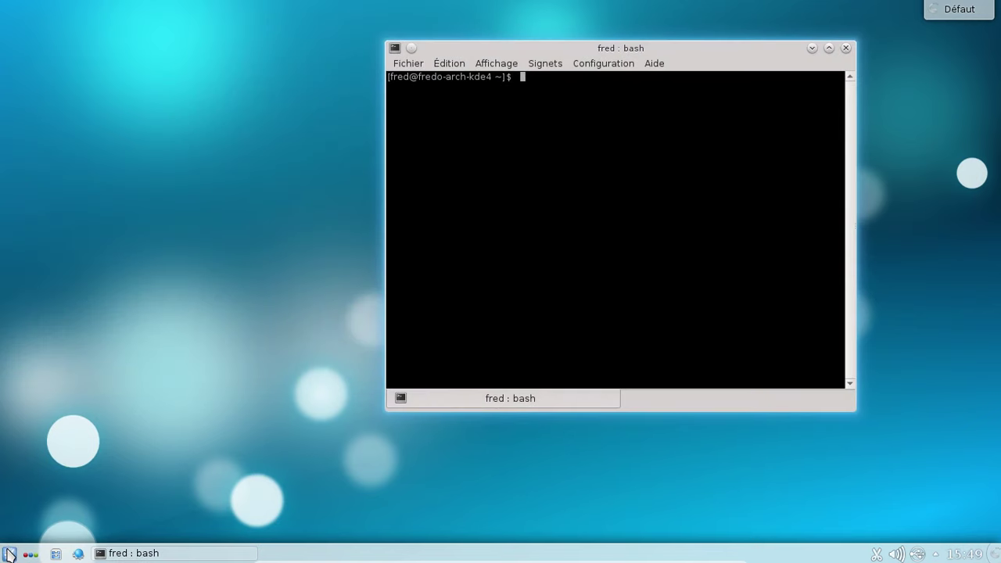
left_click(10, 553)
mouse_move(82, 518)
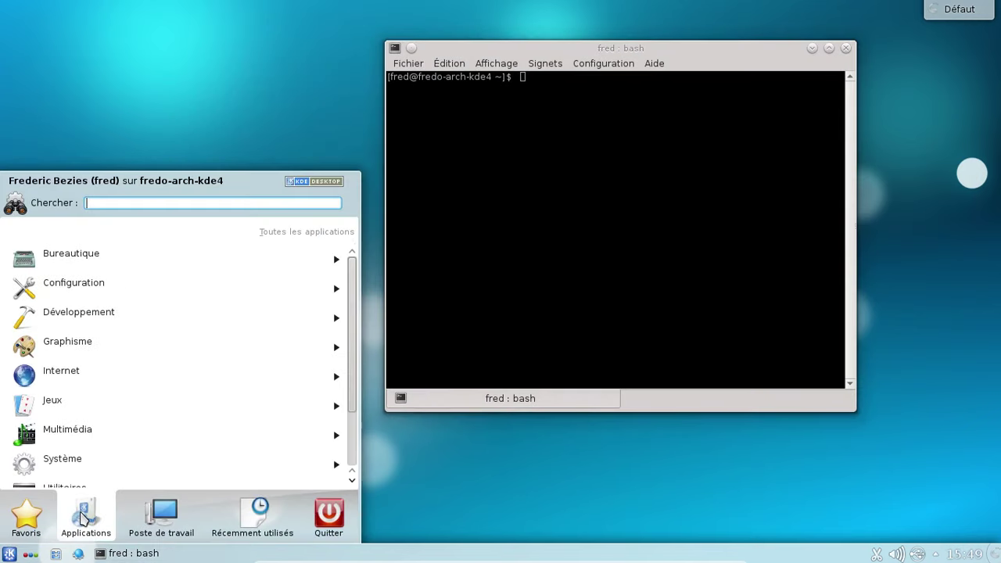
Browse the Graphisme apps, then search the launcher for 'libre' to list LibreOffice programs
left_click(116, 351)
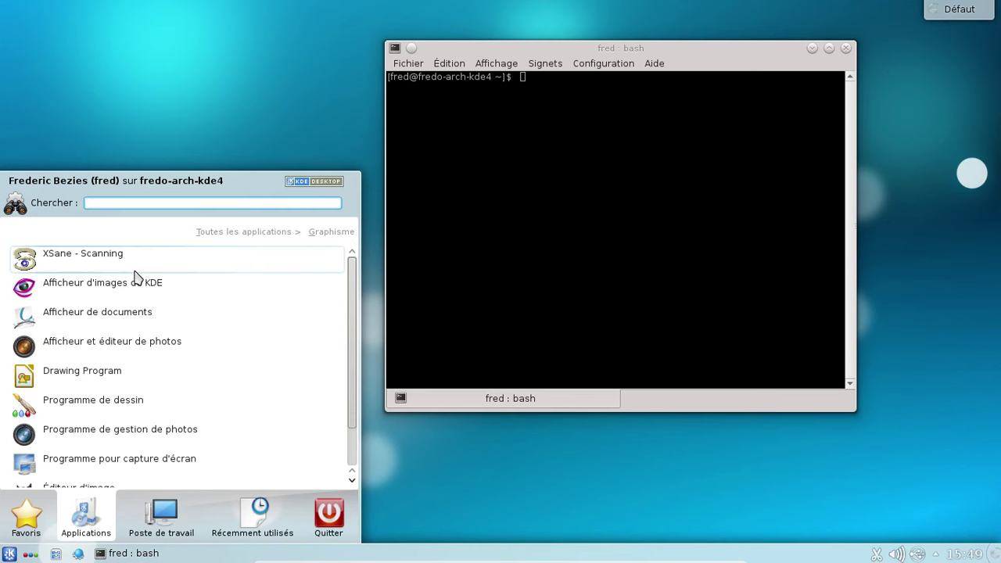
scroll(130, 384, "down", 1)
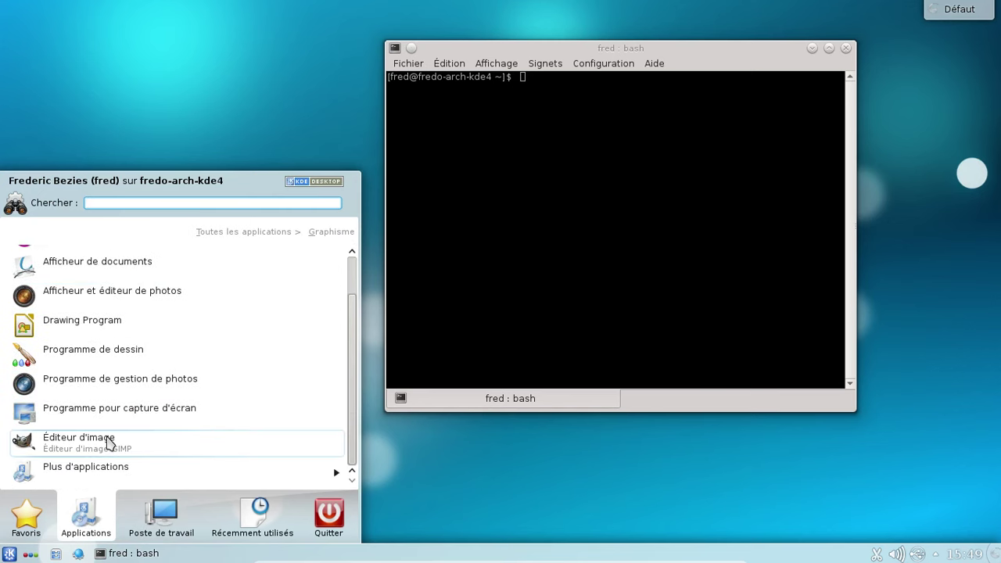
scroll(108, 321, "up", 1)
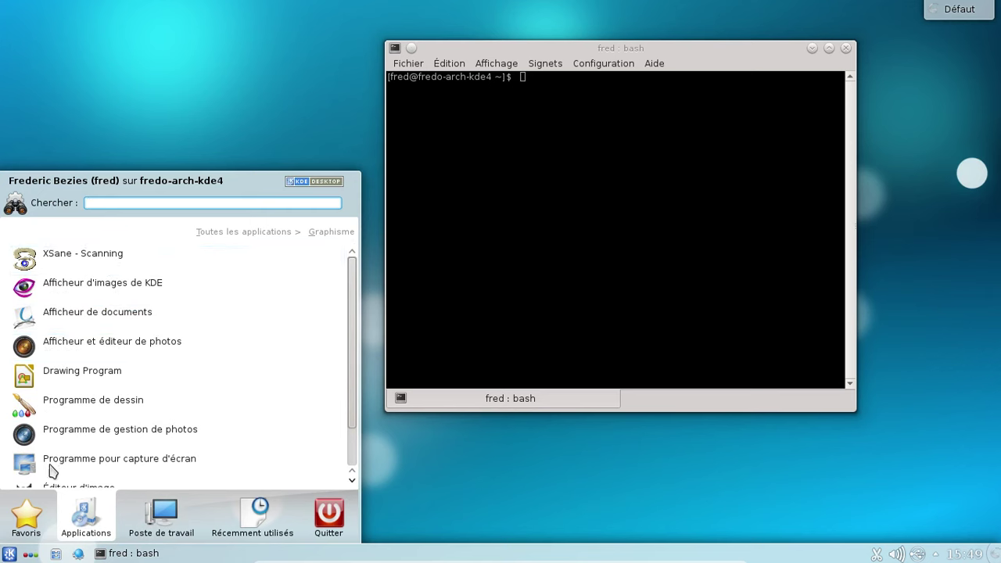
scroll(48, 469, "down", 1)
left_click(26, 516)
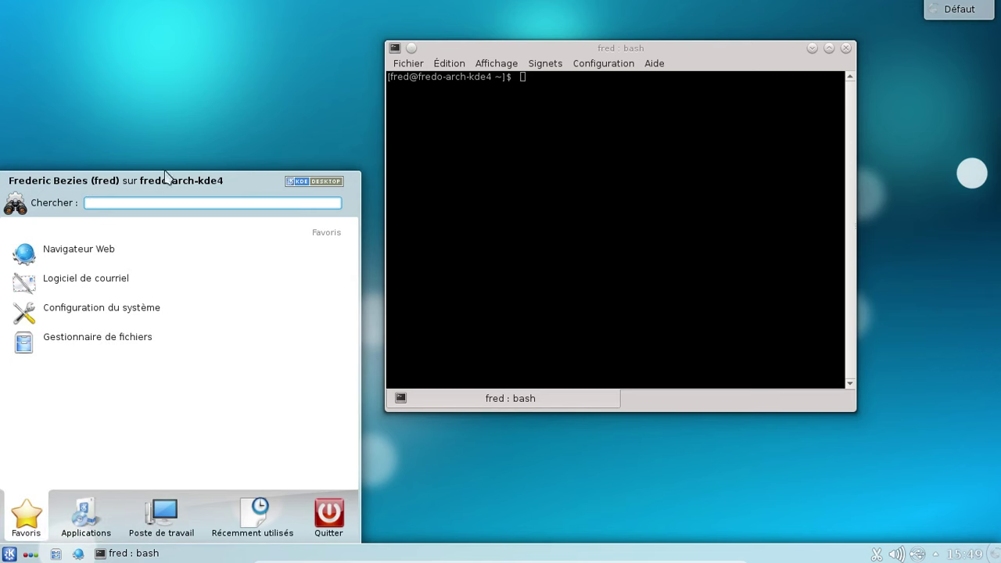
type("libre")
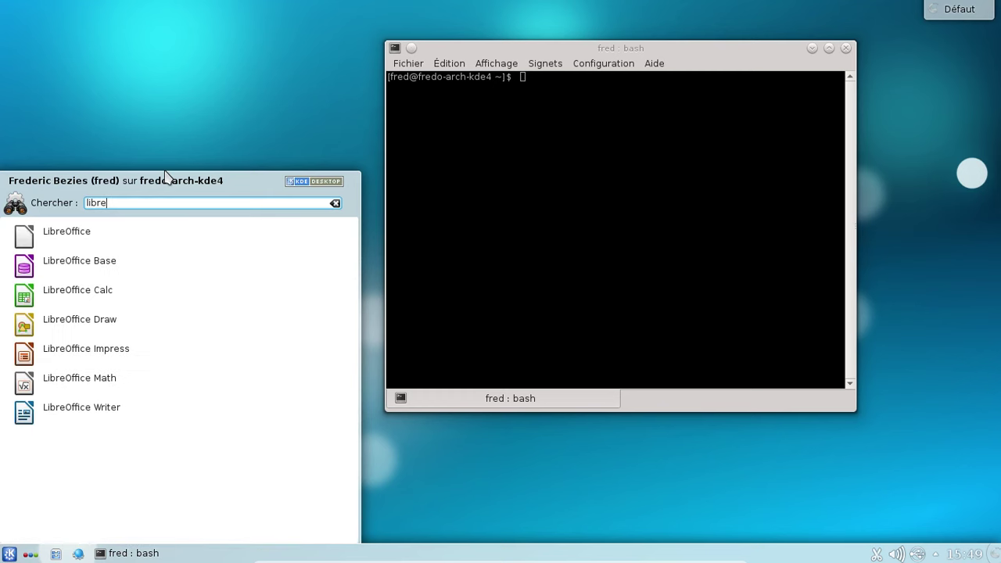
Open LibreOffice Writer, confirm version 4.4.4.3 in its About box, then close Writer
left_click(55, 423)
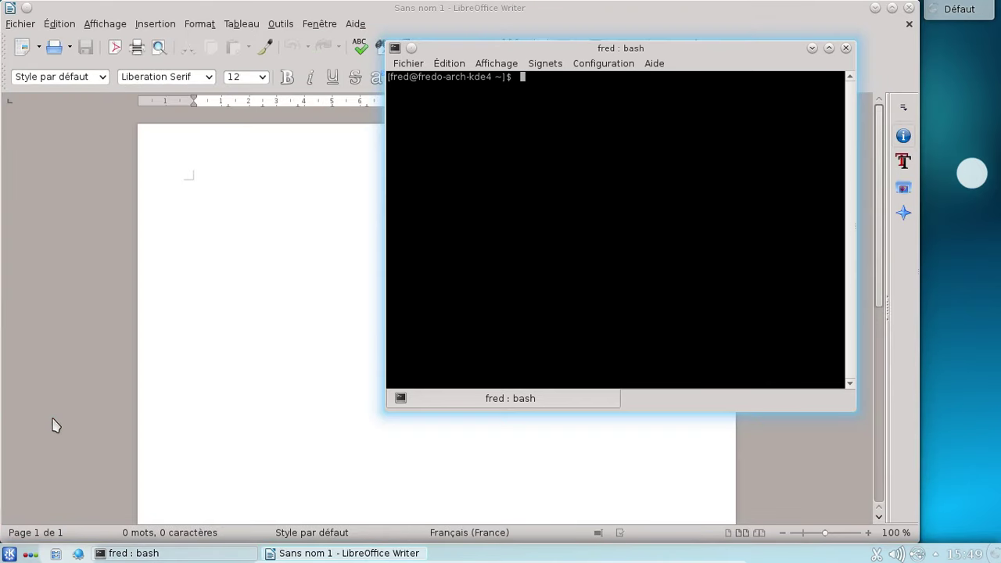
left_click(79, 311)
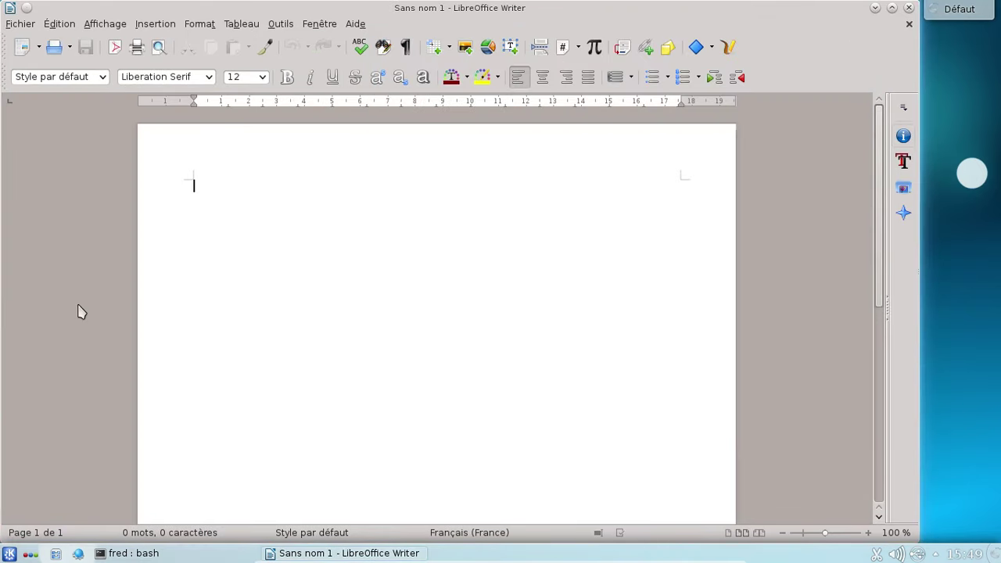
left_click(366, 25)
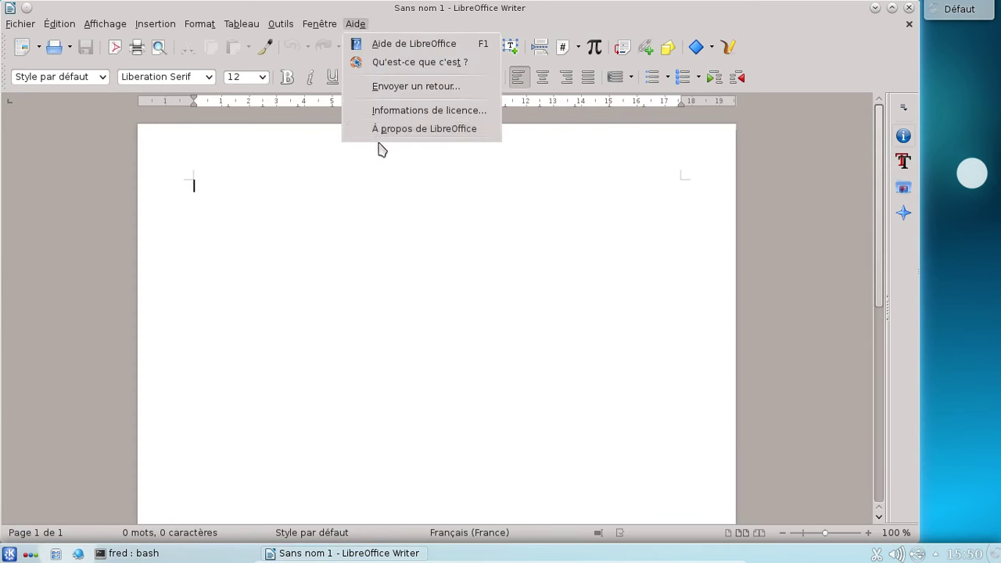
left_click(377, 131)
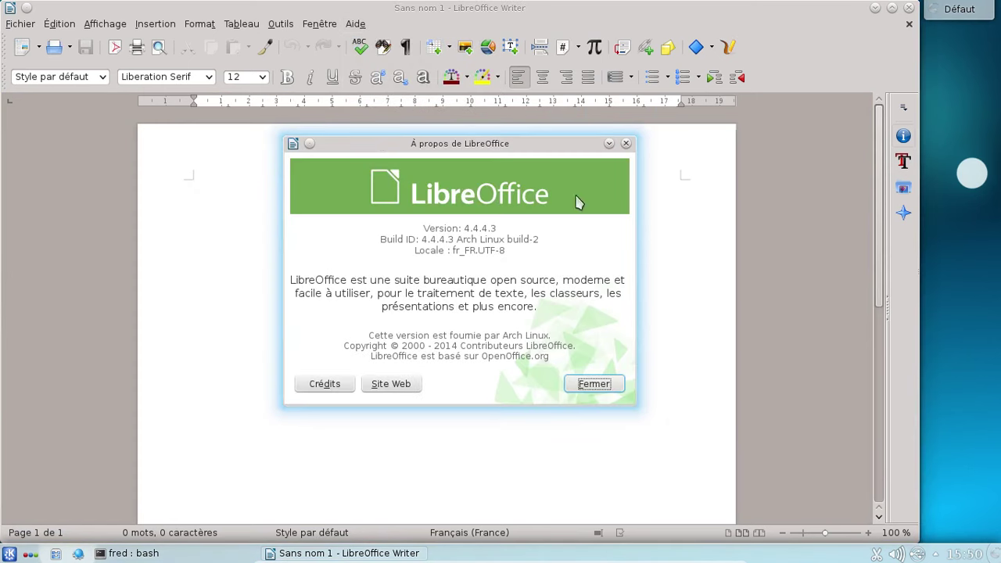
left_click(626, 143)
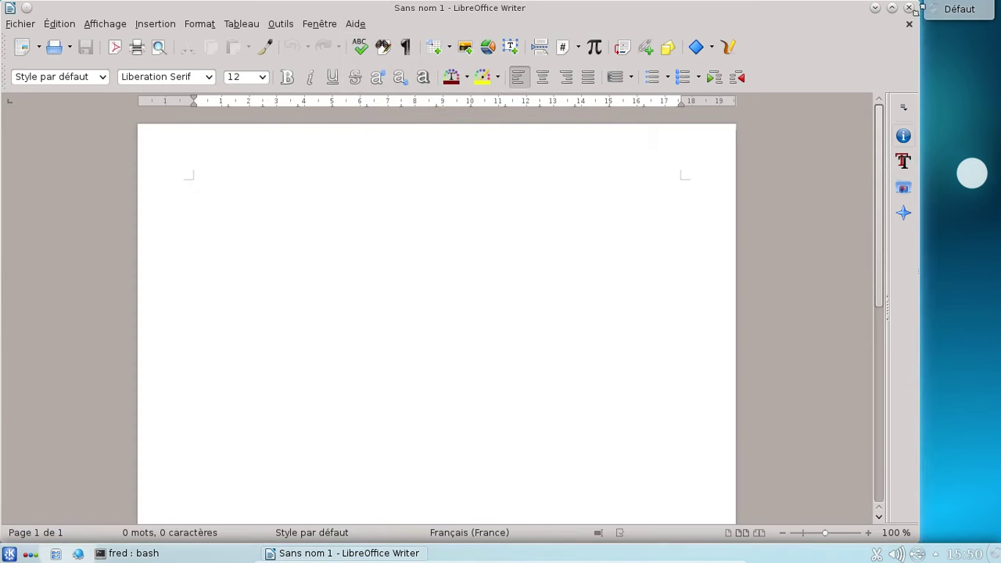
left_click(908, 8)
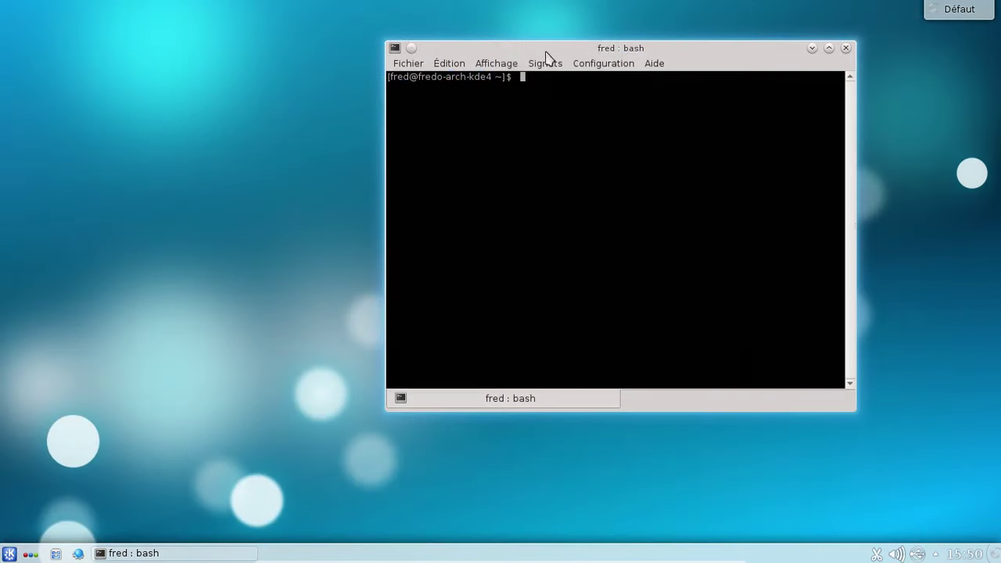
Give Konsole's current profile the Blanc sur noir scheme and 10,0 text size
left_click(448, 64)
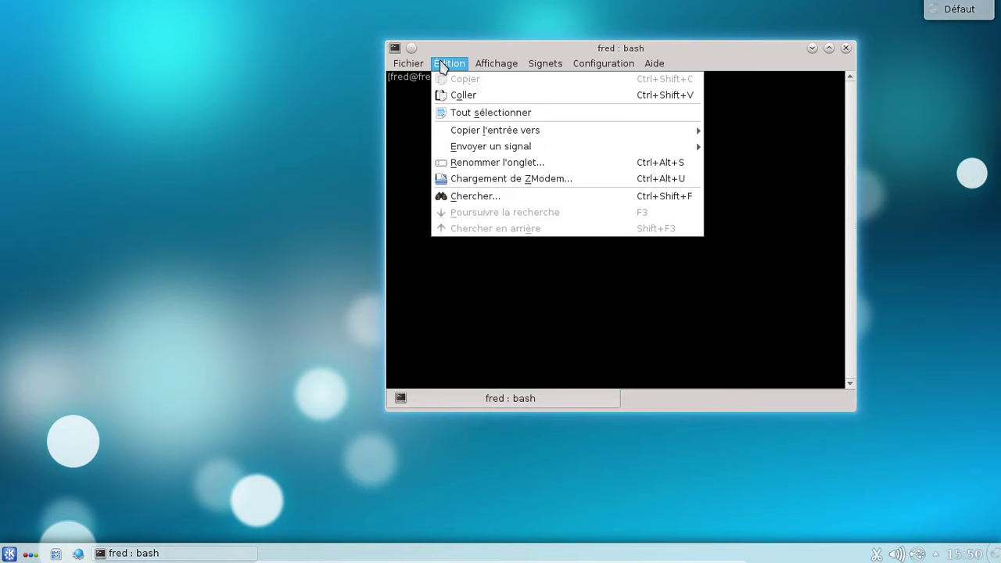
mouse_move(406, 69)
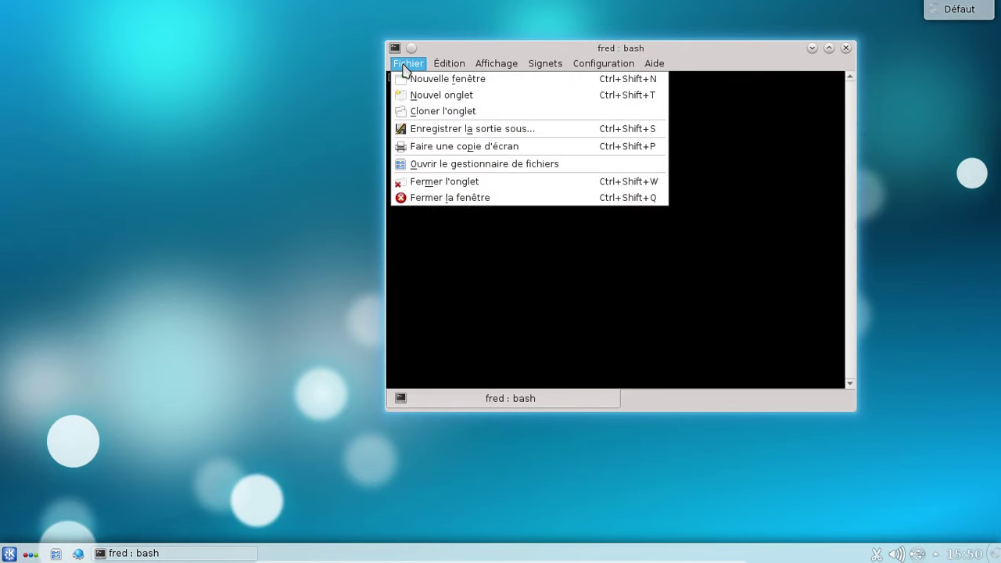
mouse_move(603, 63)
left_click(592, 79)
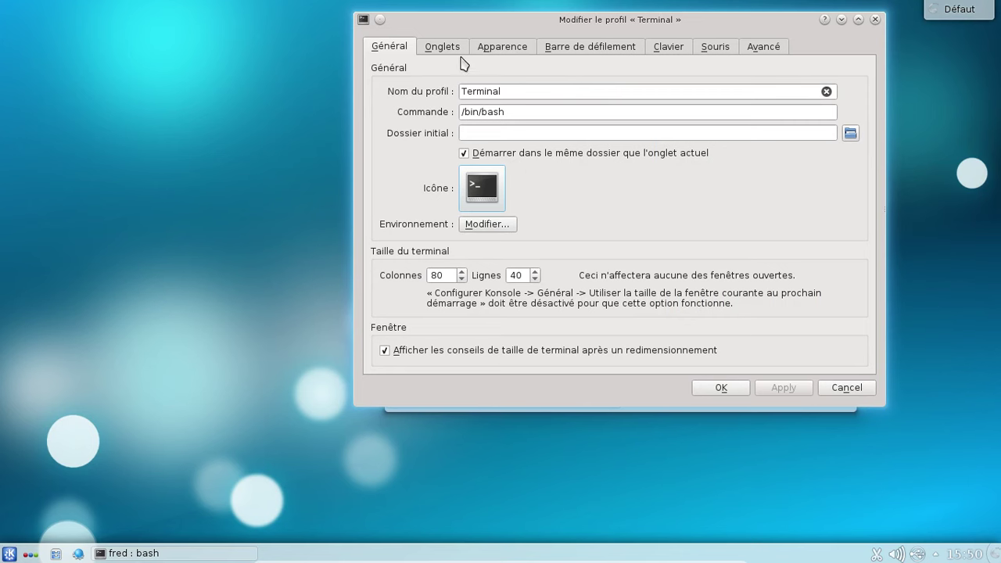
left_click(434, 47)
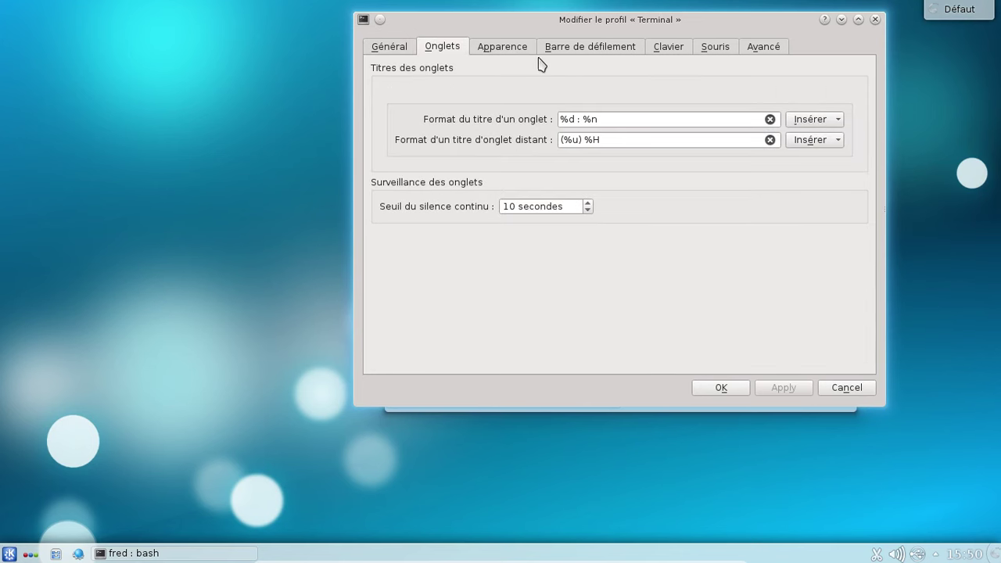
left_click(515, 48)
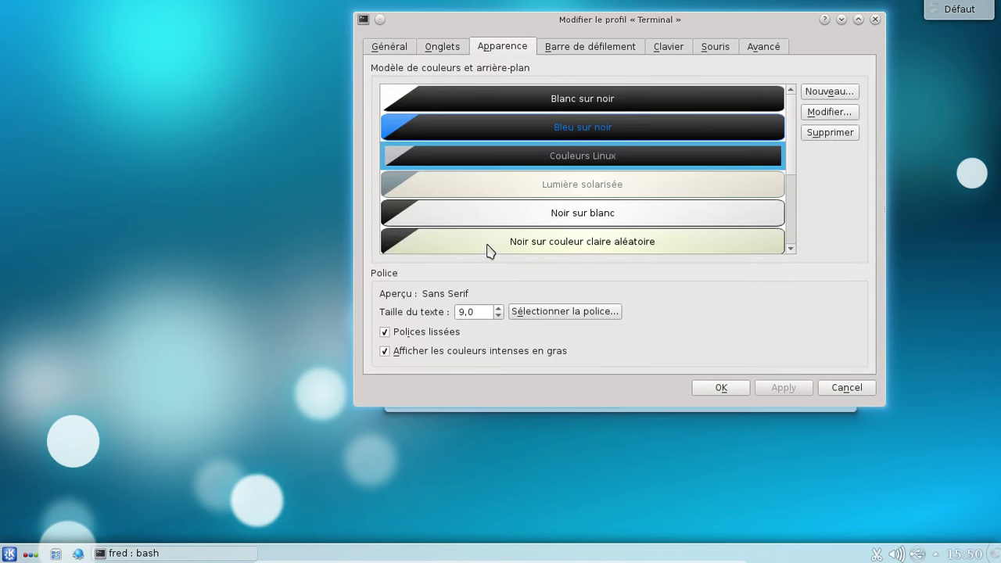
left_click(498, 308)
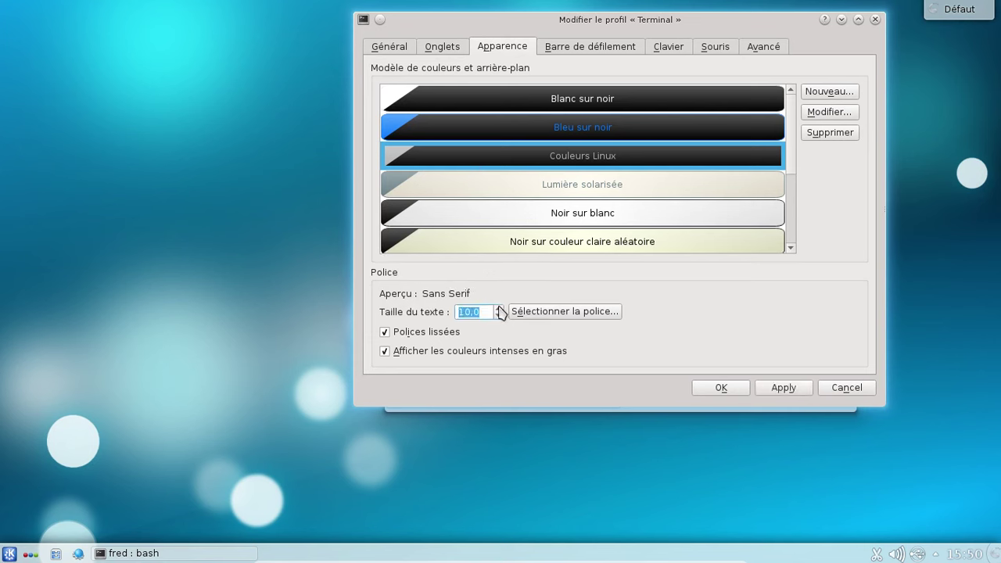
left_click(567, 101)
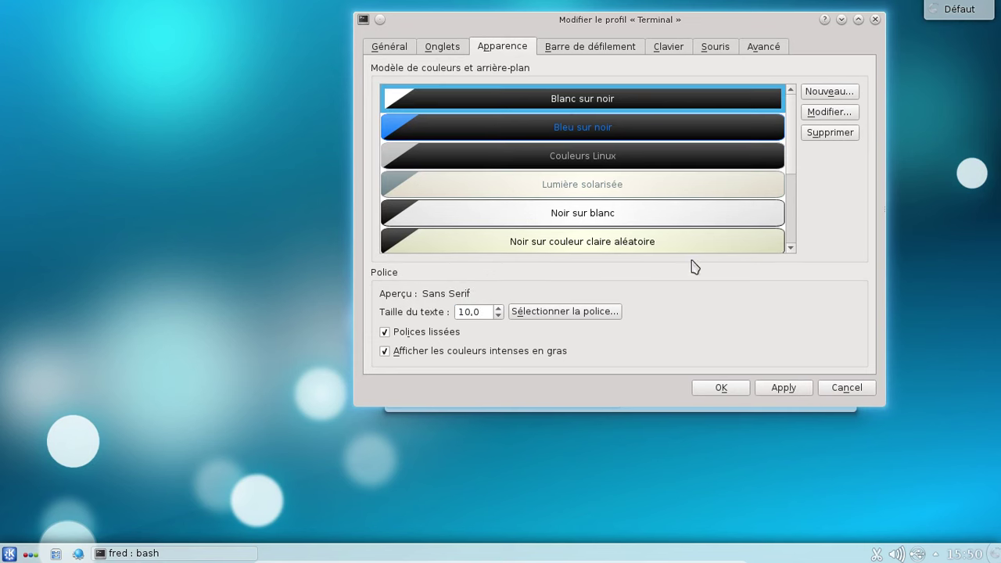
left_click(767, 390)
left_click(720, 388)
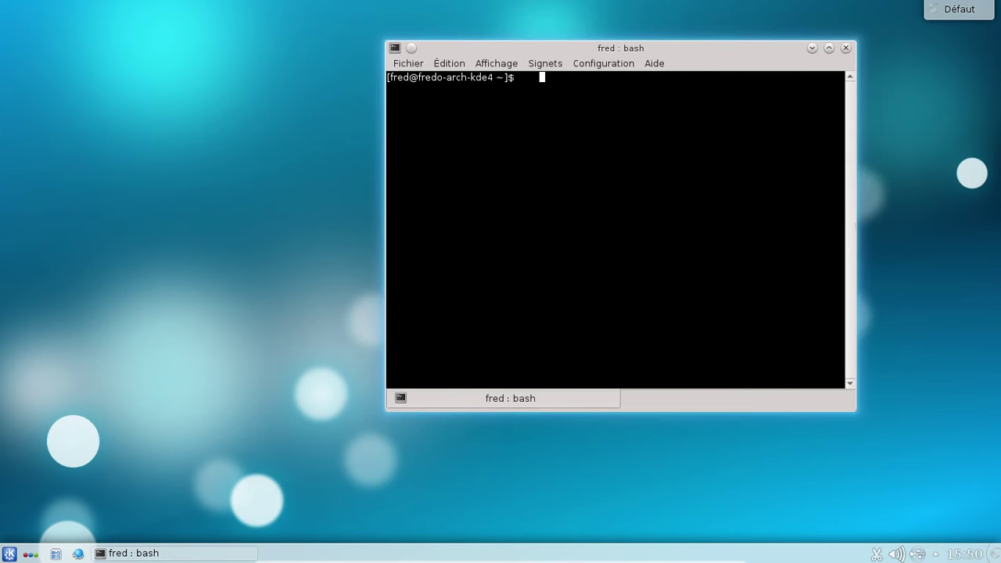
Run yaourt --stats in Konsole, then exit the terminal session
type("yaourt --stats")
key("Return")
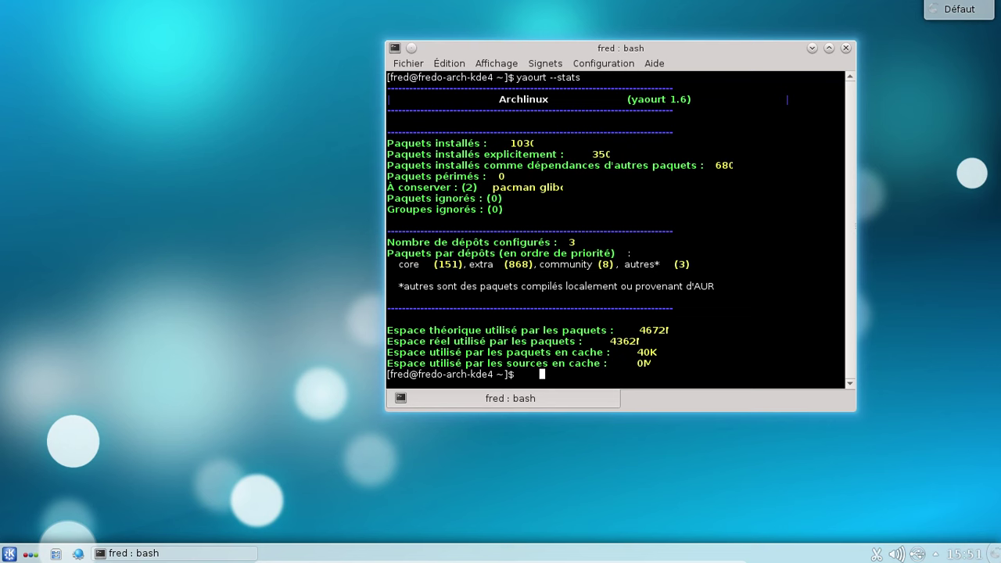
type("ex")
key("alt+f")
key("Escape")
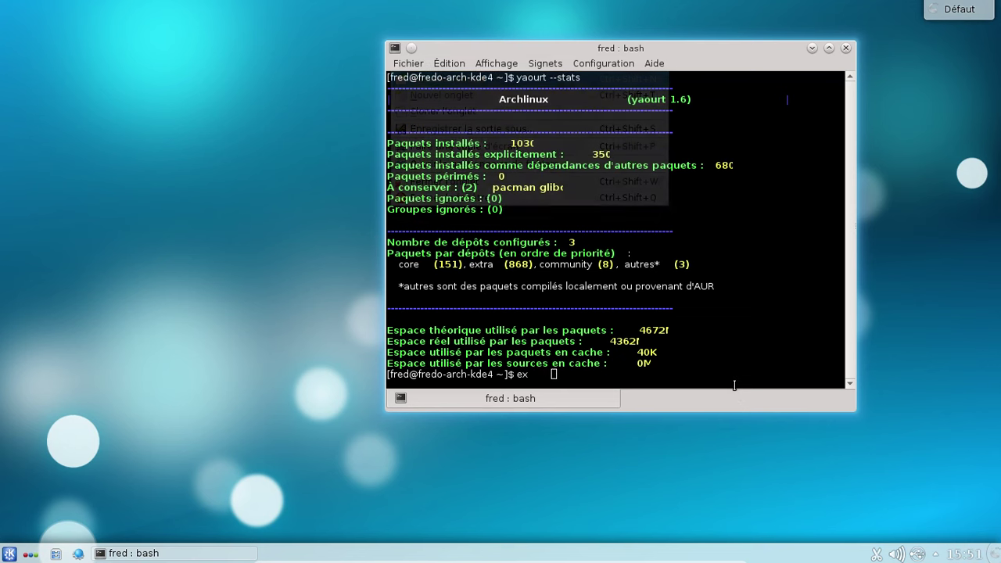
type("exit")
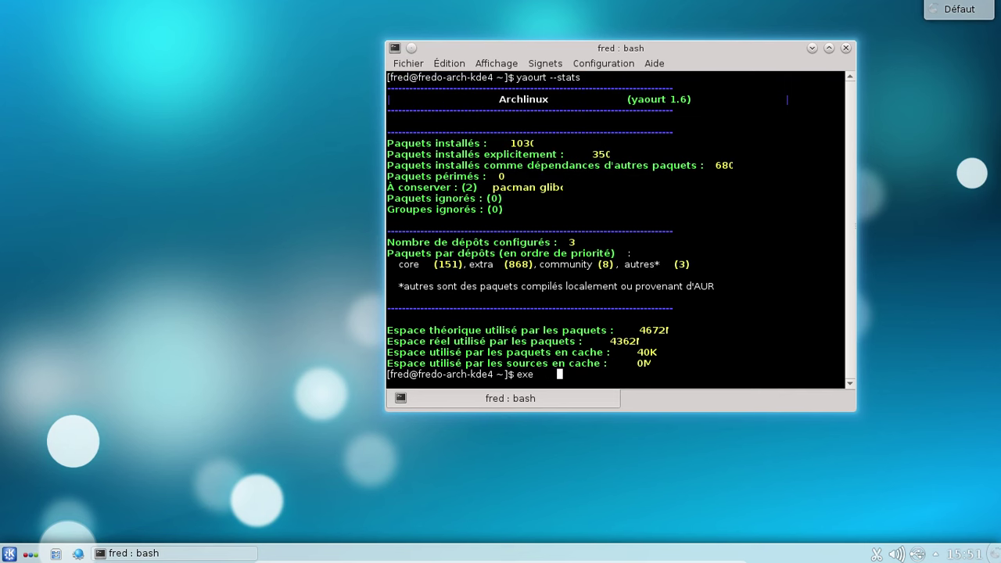
key("Return")
type("exit")
key("Return")
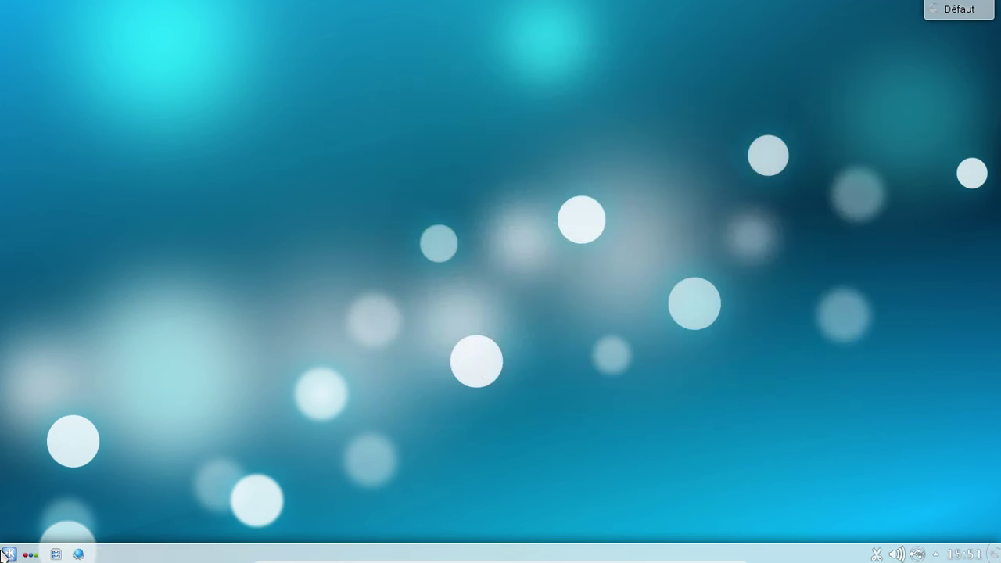
Shut down the KDE4 guest from Kickoff's Quitter tab via Éteindre l'ordinateur
left_click(8, 553)
left_click(329, 516)
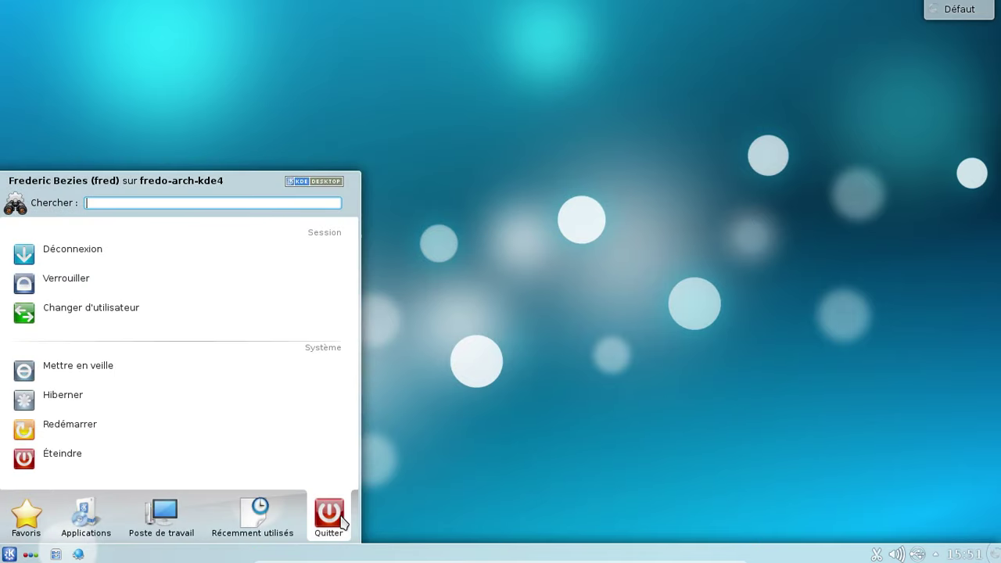
left_click(119, 465)
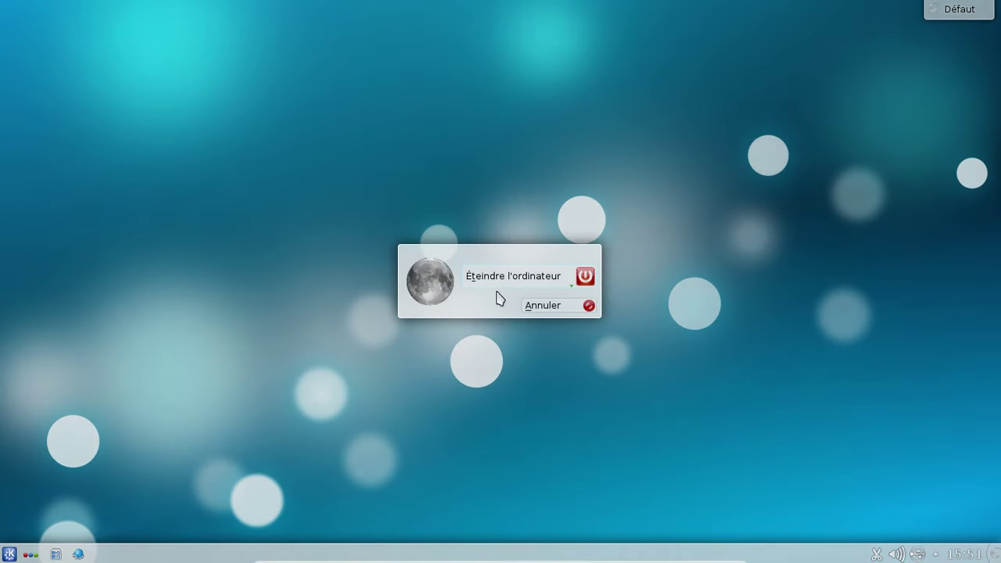
left_click(492, 287)
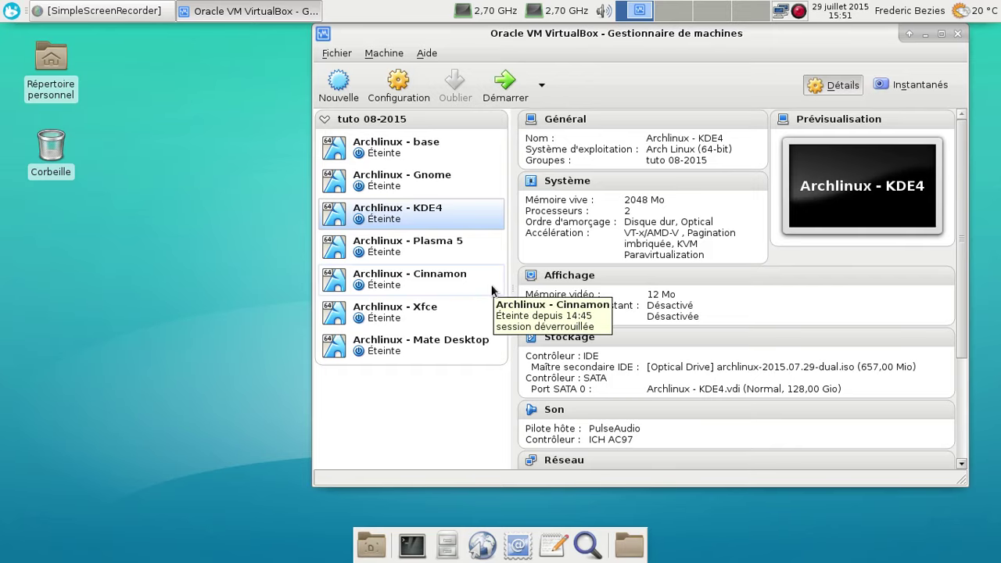
Start the Archlinux - Plasma 5 machine and boot its default GRUB entry
left_click(466, 253)
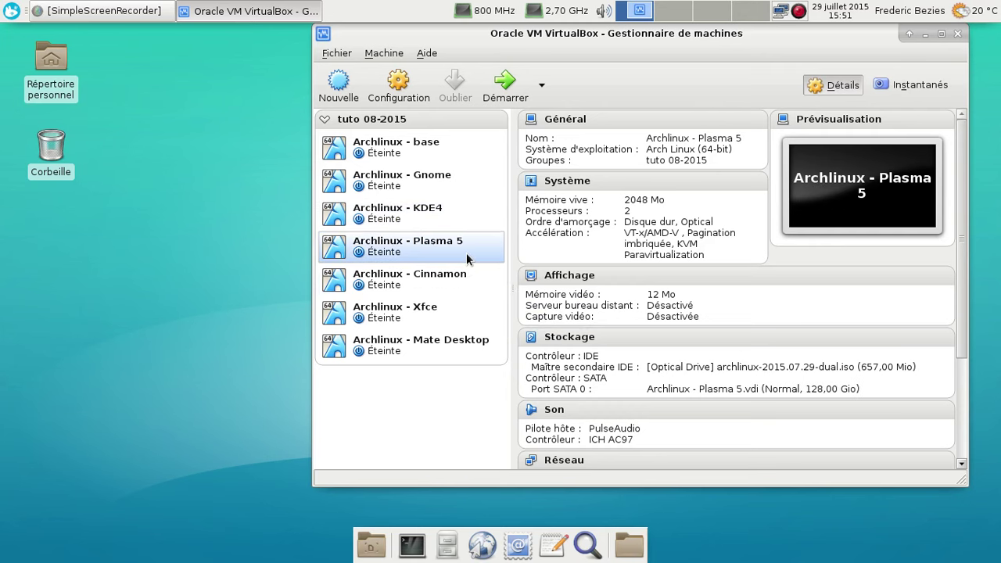
left_click(500, 75)
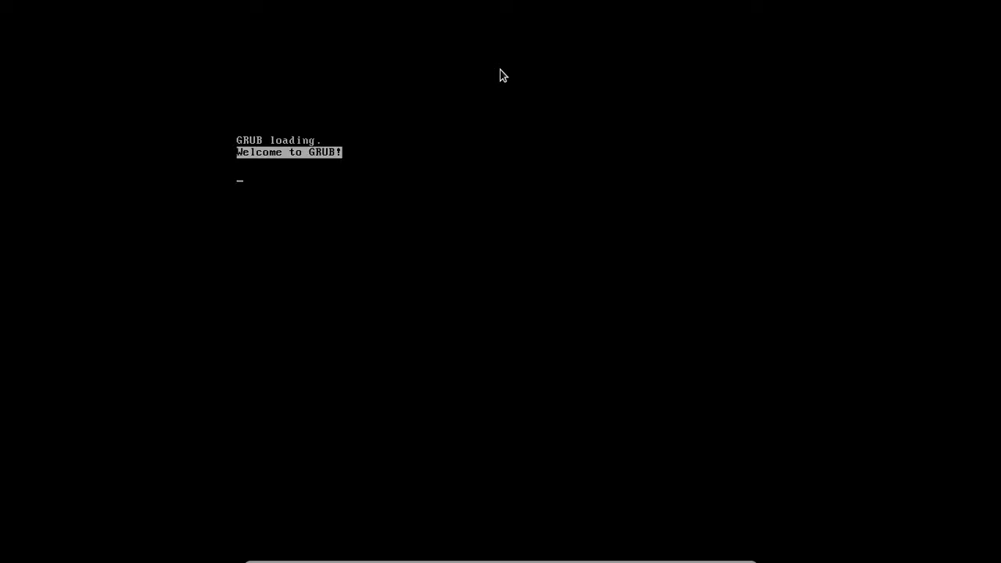
key("Return")
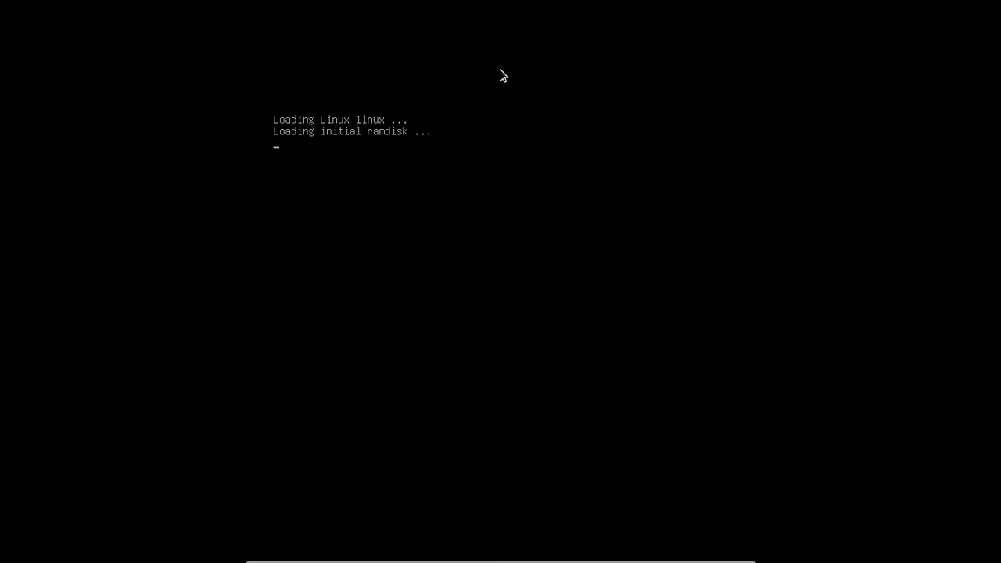